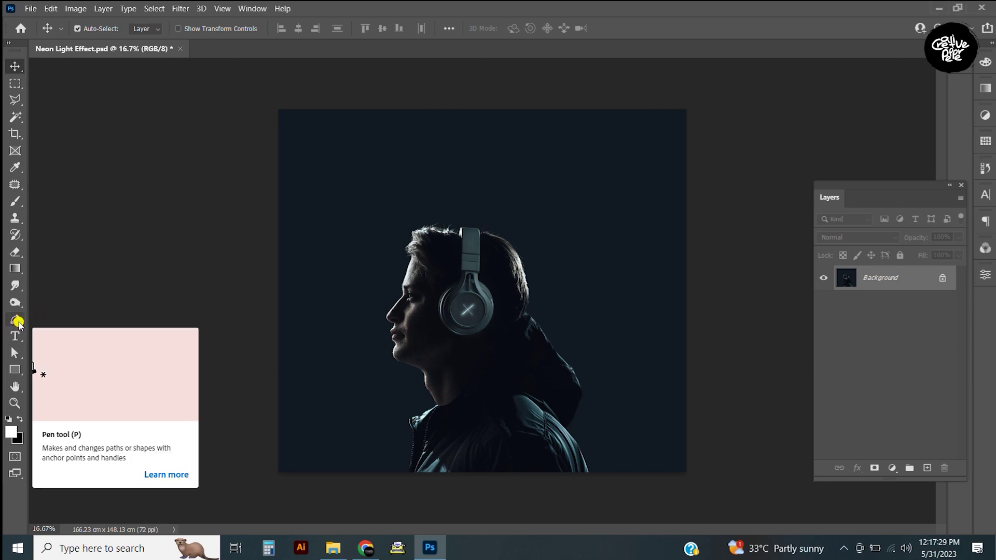
# Pick the standard Pen tool set to Shape mode.
pyautogui.click(16, 321)
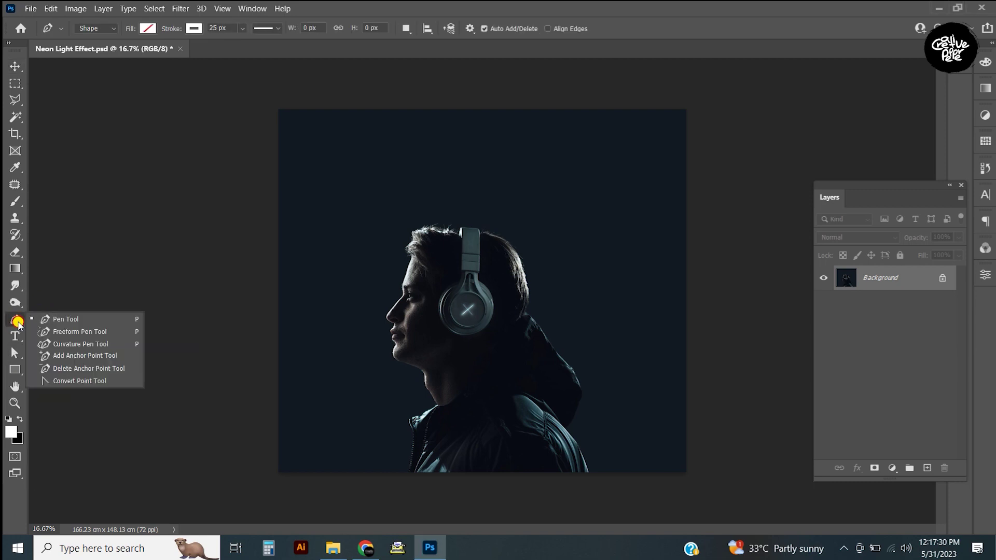
pyautogui.click(110, 319)
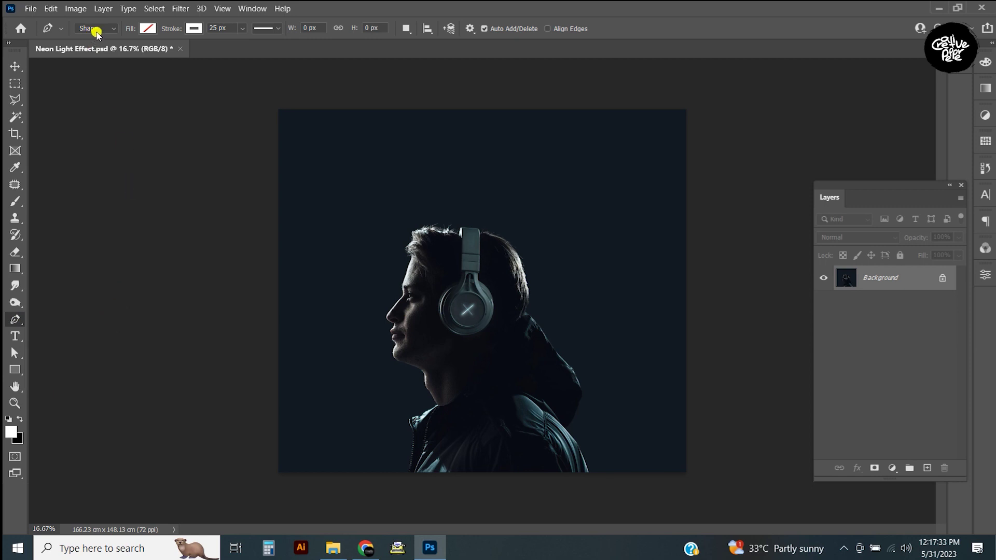
pyautogui.click(115, 30)
pyautogui.click(95, 40)
# Draw a closed triangle with corners left of the face, above the head, and below the hood.
pyautogui.click(340, 341)
pyautogui.click(558, 223)
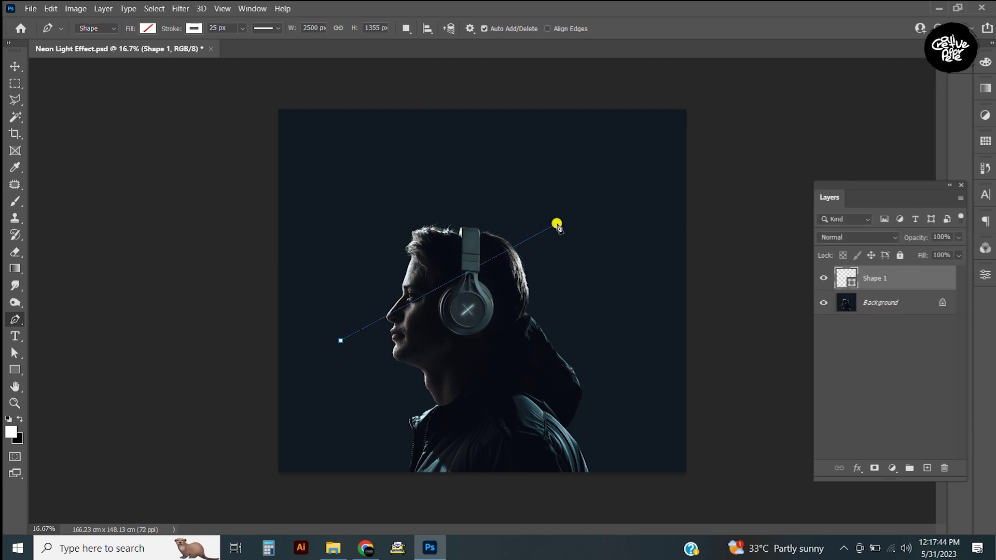
pyautogui.click(604, 427)
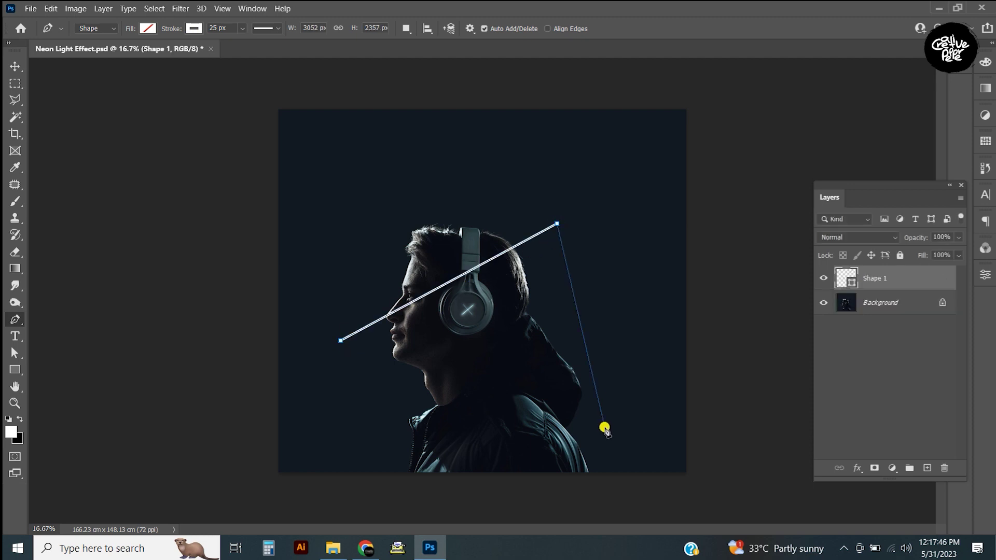
pyautogui.click(341, 343)
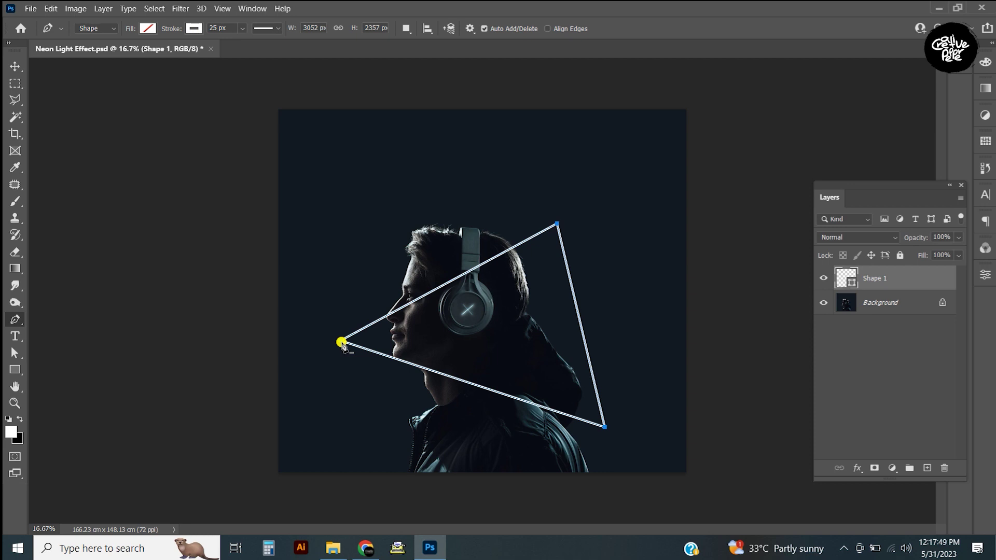
pyautogui.press('Return')
pyautogui.click(15, 66)
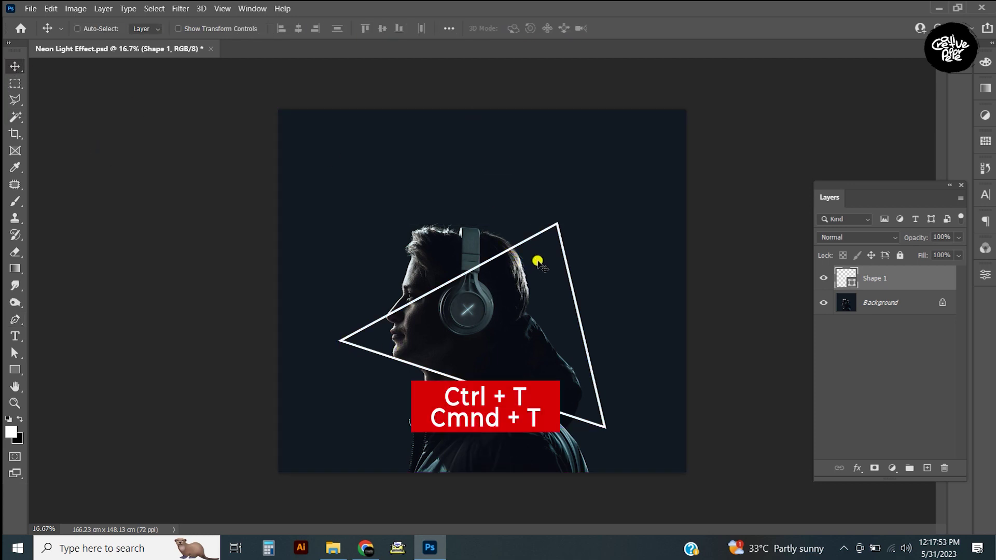
# Rotate the triangle nearly upright, raise its apex, and shift it left toward the face.
pyautogui.hotkey('ctrl', 't')
pyautogui.moveTo(611, 204)
pyautogui.mouseDown()
pyautogui.moveTo(607, 192)
pyautogui.moveTo(644, 256)
pyautogui.mouseUp()
pyautogui.moveTo(369, 194); pyautogui.dragTo(376, 175)
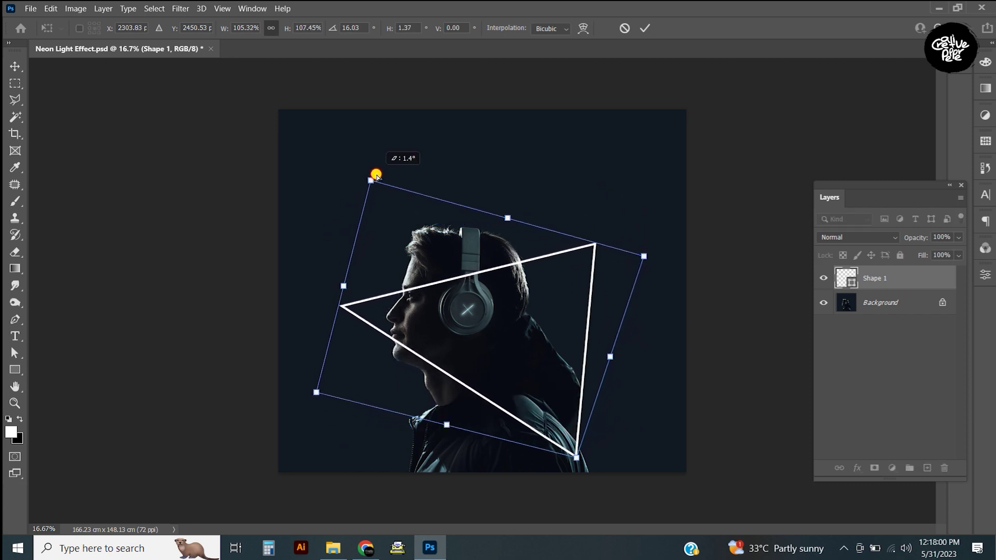
pyautogui.moveTo(584, 350); pyautogui.dragTo(580, 341)
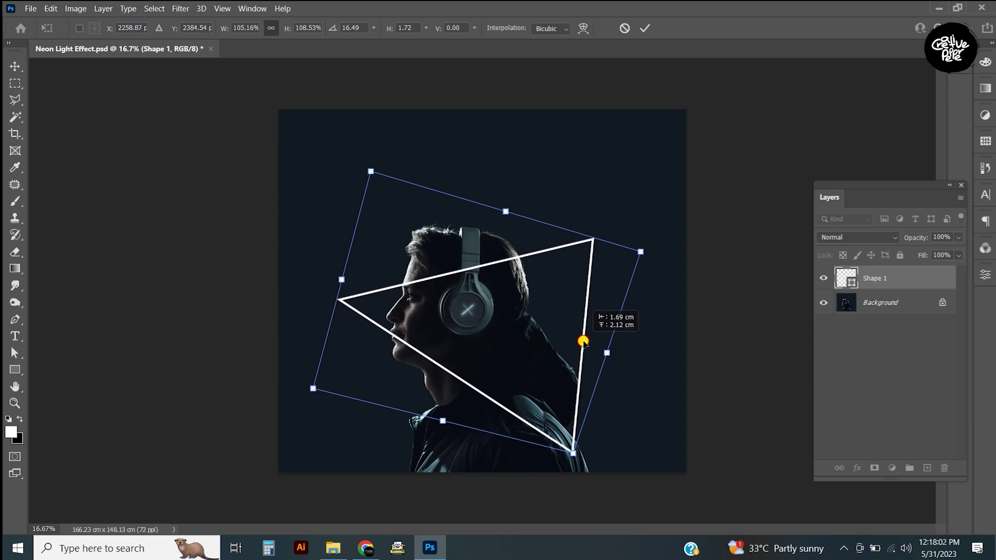
pyautogui.moveTo(648, 259); pyautogui.dragTo(641, 231)
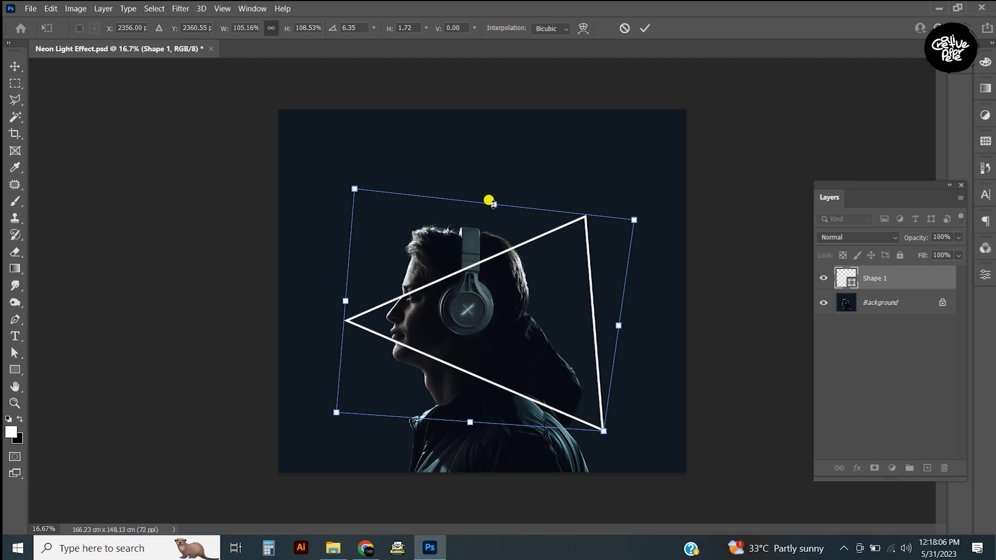
pyautogui.moveTo(494, 203); pyautogui.dragTo(497, 171)
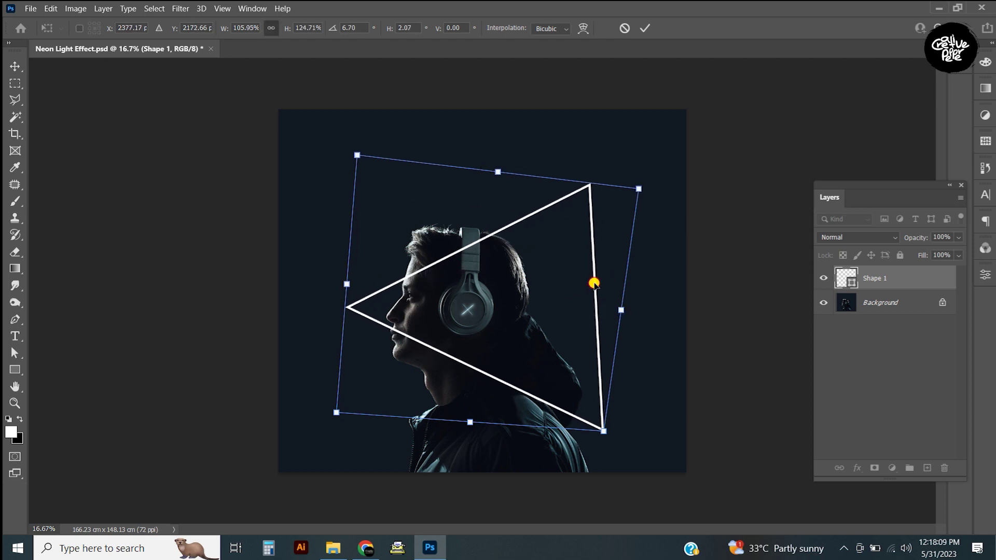
pyautogui.moveTo(594, 283); pyautogui.dragTo(576, 289)
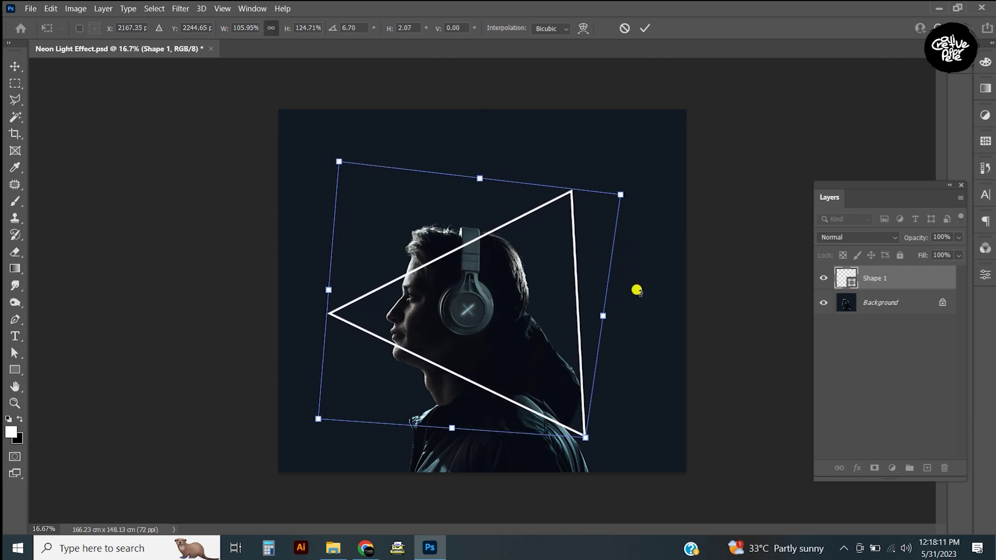
pyautogui.moveTo(638, 289); pyautogui.dragTo(636, 274)
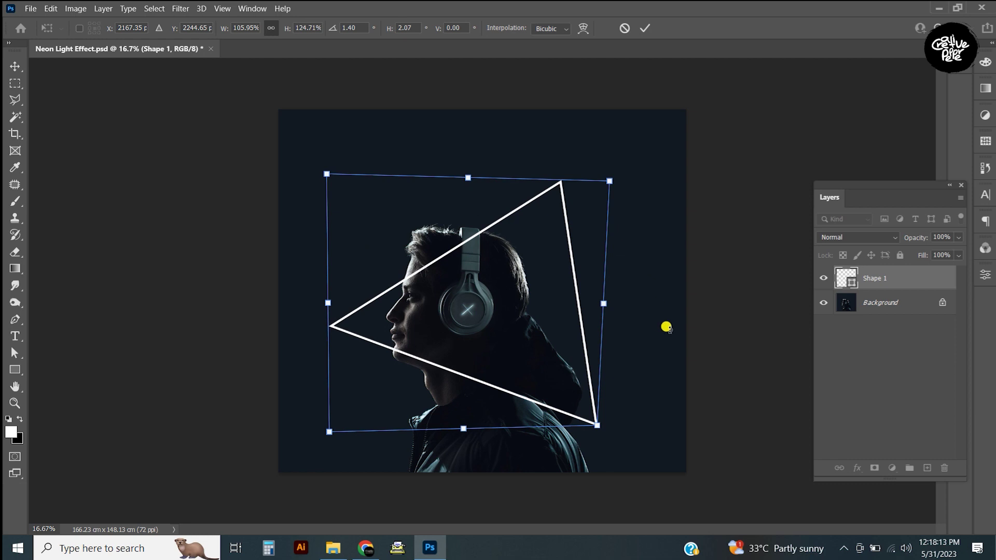
pyautogui.press('Return')
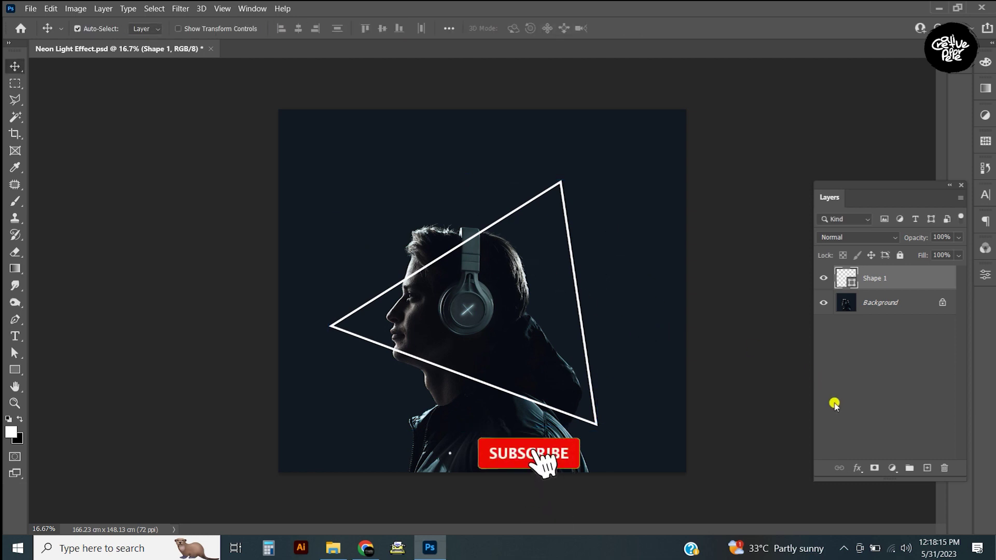
# Add an ff00d2 pink inner shadow to the triangle and copy the hex code.
pyautogui.click(858, 469)
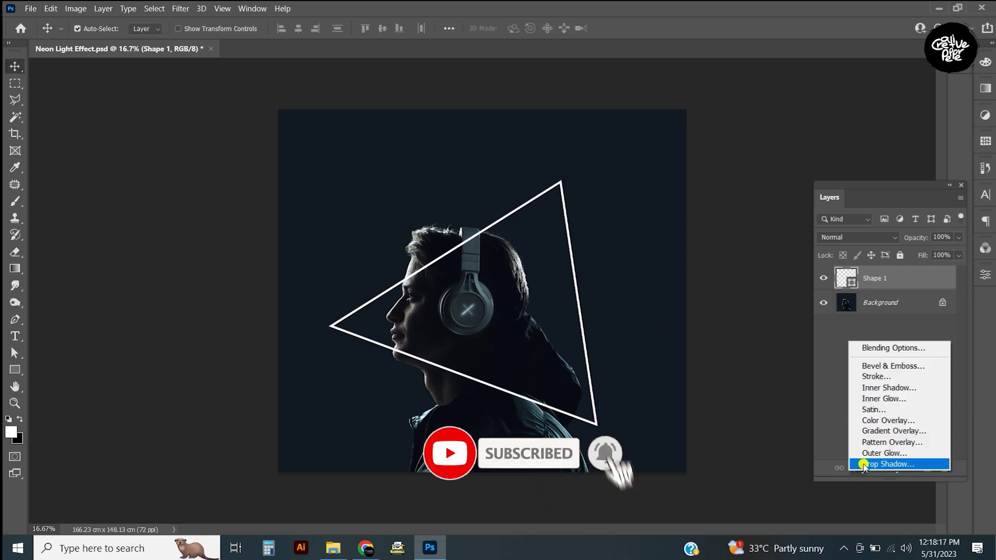
pyautogui.click(931, 348)
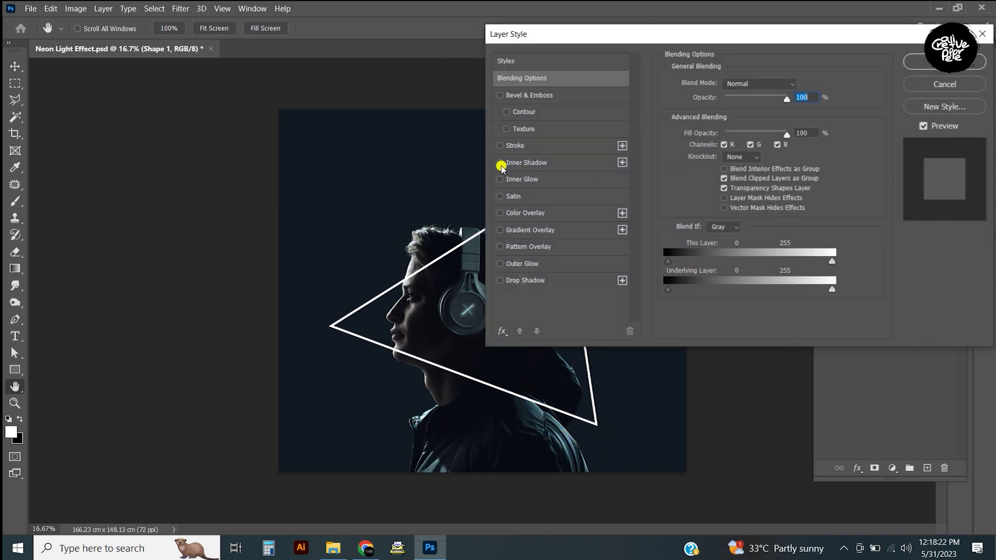
pyautogui.click(574, 164)
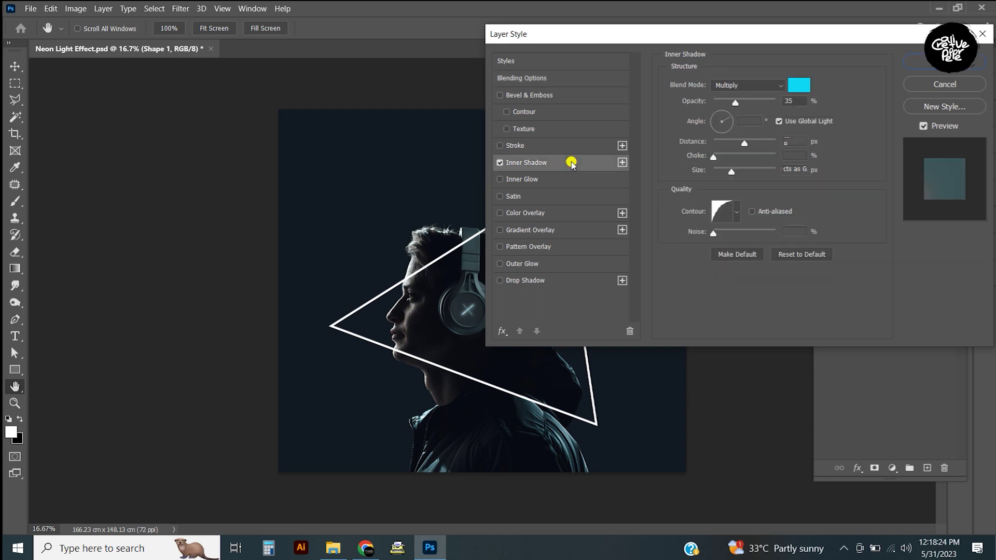
pyautogui.click(799, 86)
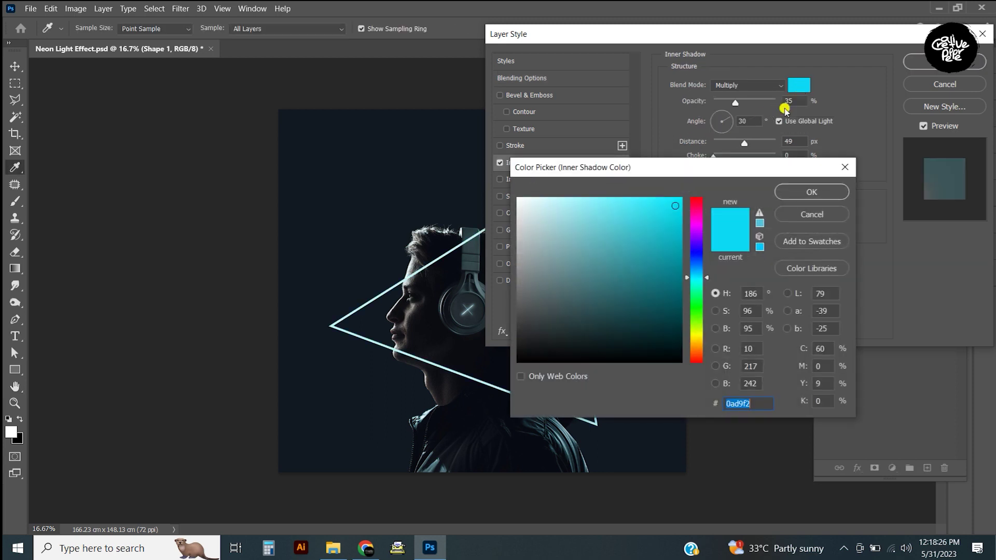
pyautogui.moveTo(699, 234); pyautogui.dragTo(681, 185)
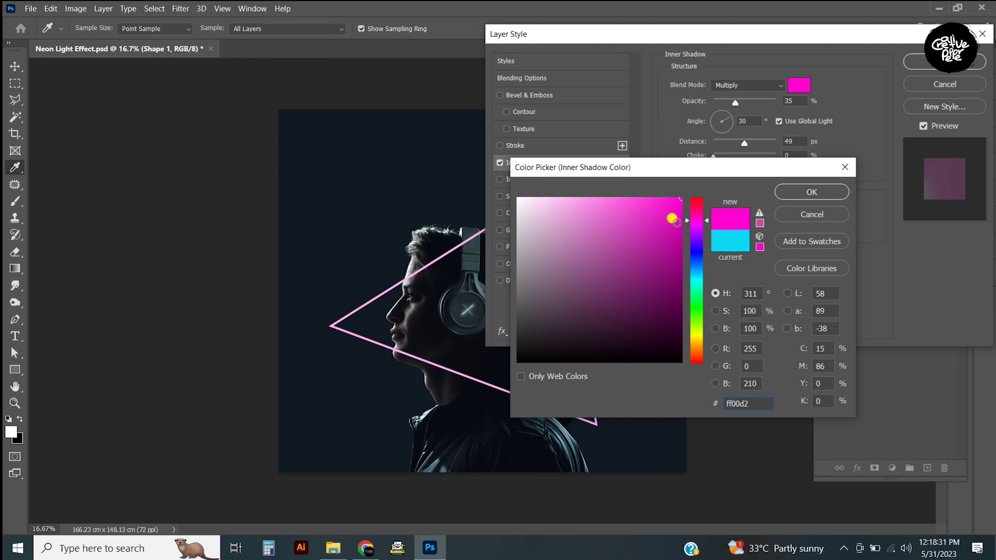
pyautogui.moveTo(747, 403); pyautogui.dragTo(710, 406)
pyautogui.hotkey('ctrl', 'c')
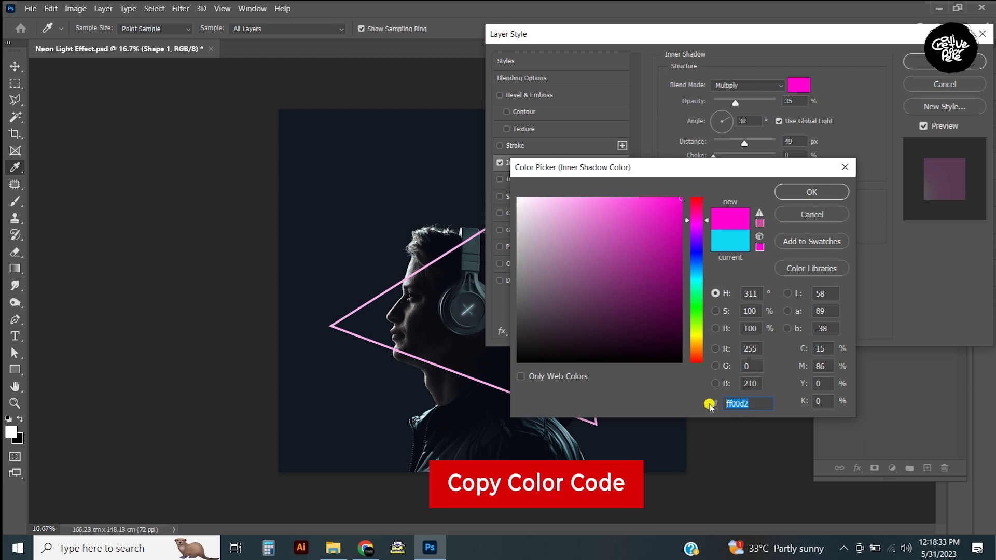
pyautogui.click(824, 193)
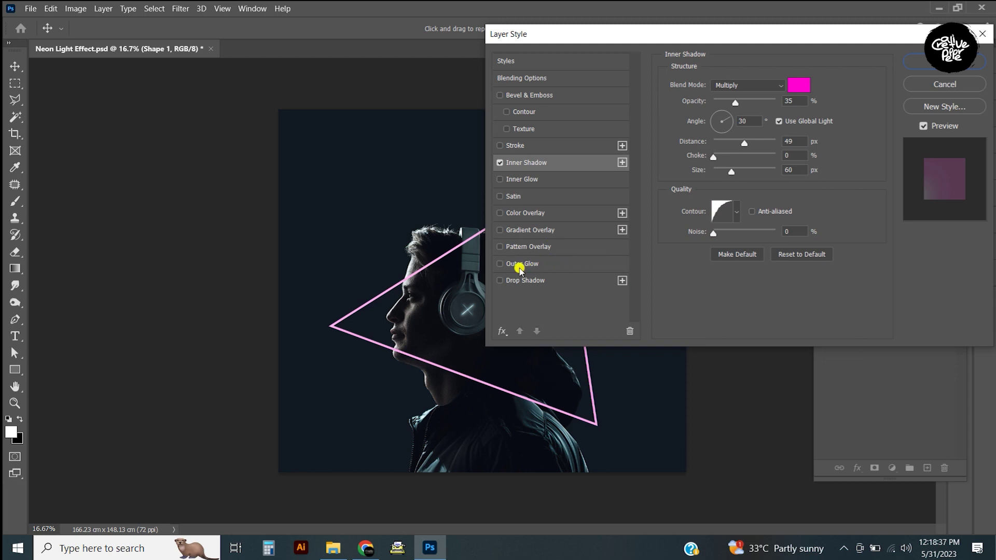
pyautogui.click(571, 267)
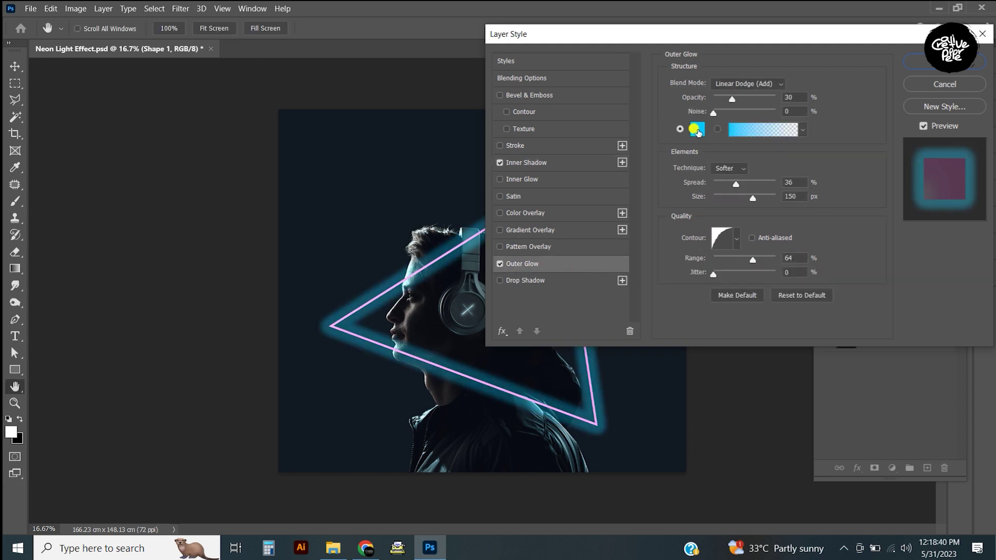
# Set the outer glow colour to the copied ff00d2 pink.
pyautogui.click(698, 131)
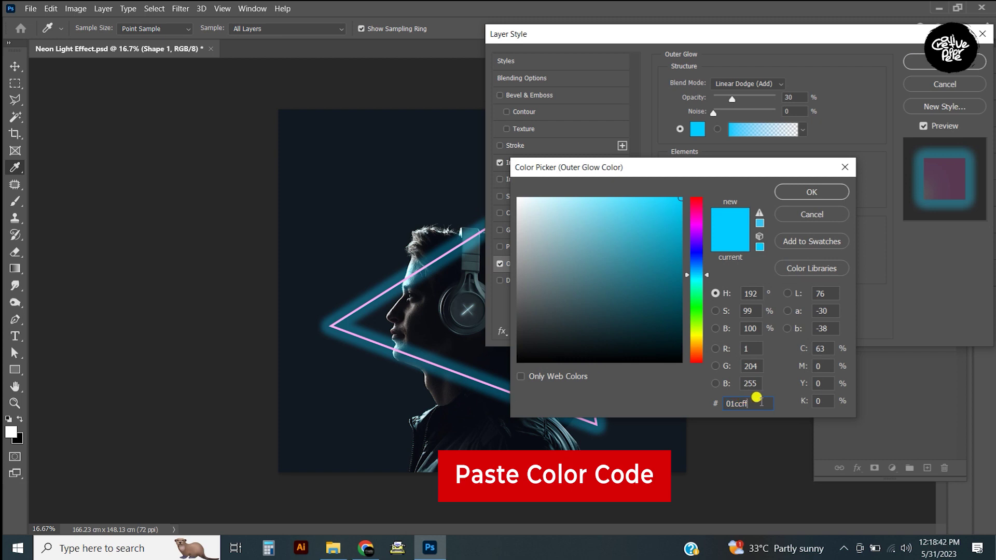
pyautogui.hotkey('ctrl', 'v')
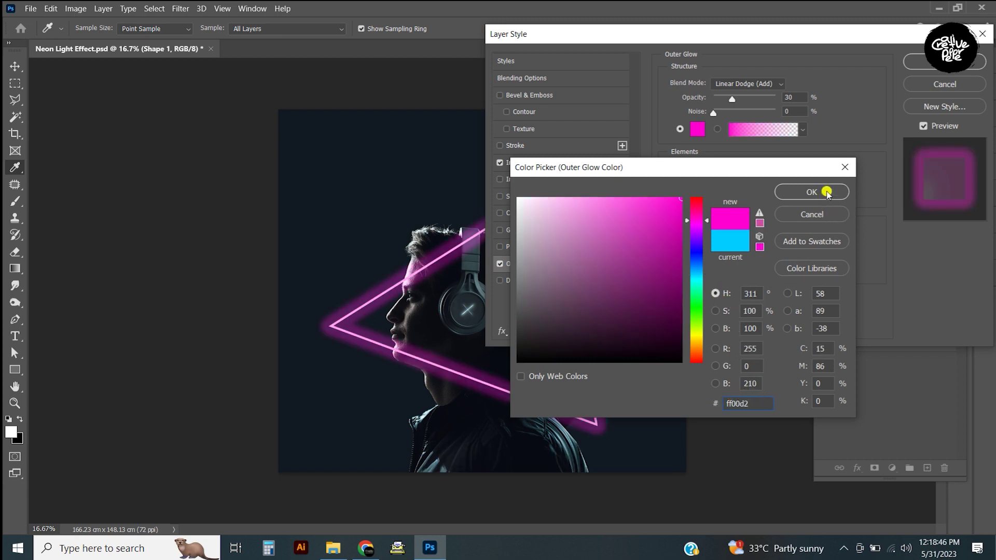
pyautogui.click(824, 192)
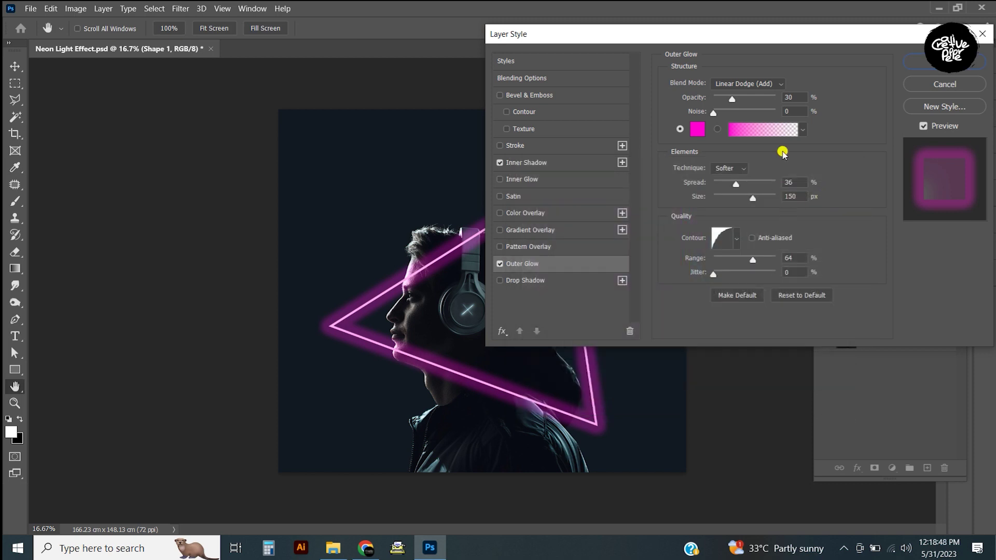
pyautogui.click(735, 99)
pyautogui.moveTo(684, 37); pyautogui.dragTo(750, 52)
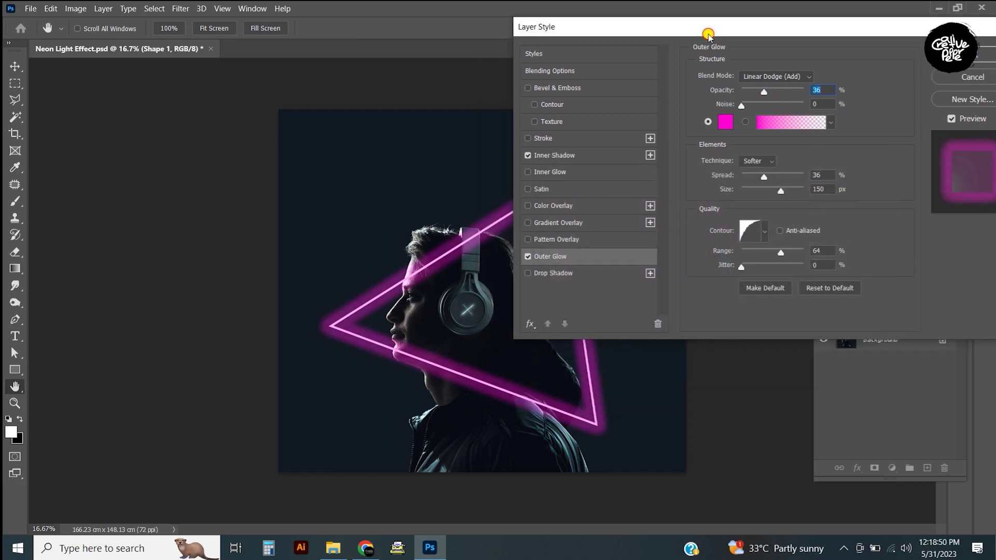
# Set the outer glow to 63% opacity, 0% noise, 27% spread and 120 px size.
pyautogui.moveTo(777, 117); pyautogui.dragTo(802, 113)
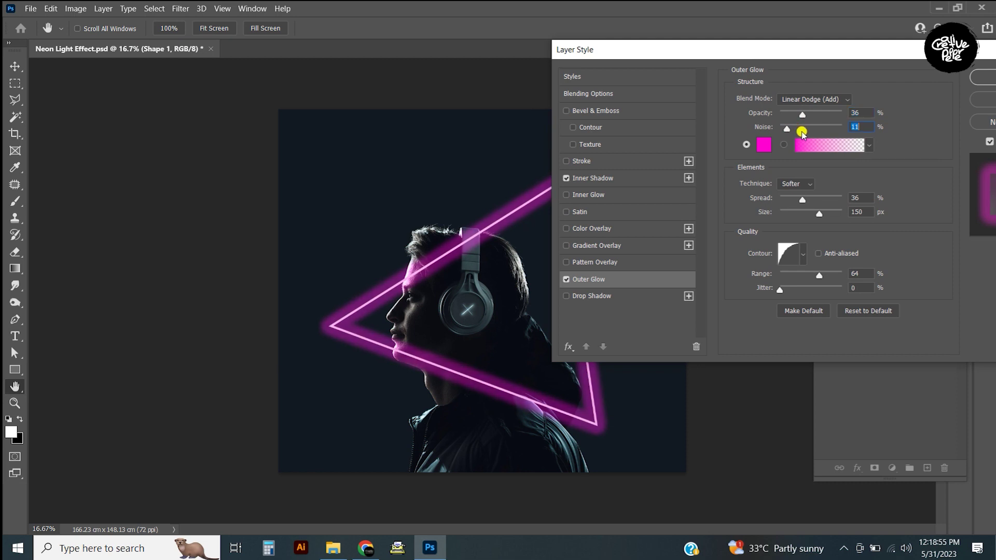
pyautogui.click(819, 113)
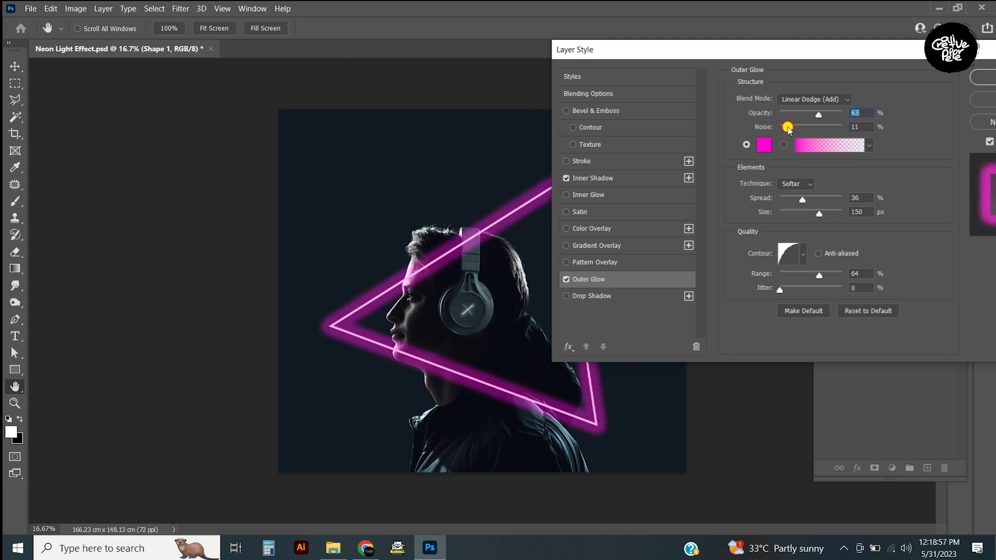
pyautogui.moveTo(788, 129); pyautogui.dragTo(812, 129)
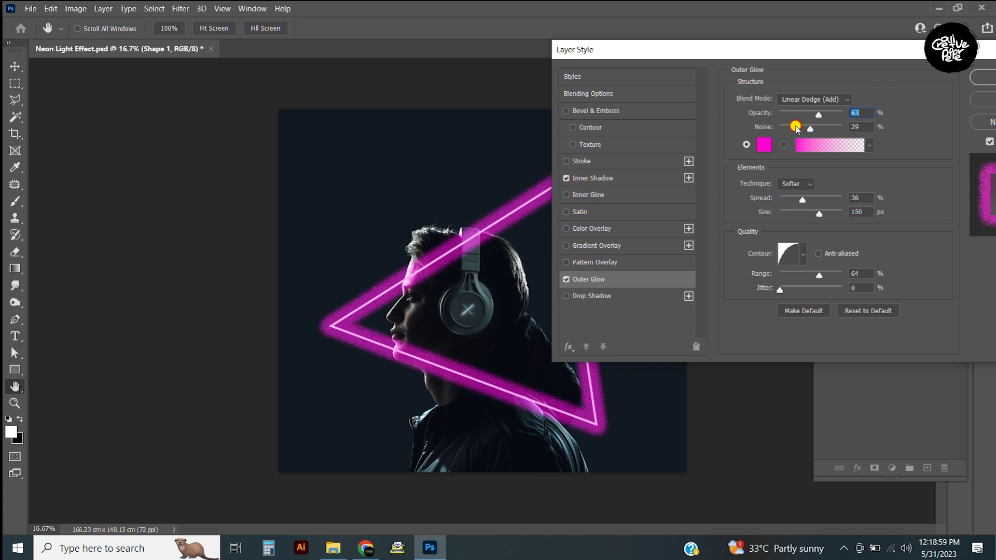
pyautogui.moveTo(773, 126); pyautogui.dragTo(783, 136)
pyautogui.click(816, 199)
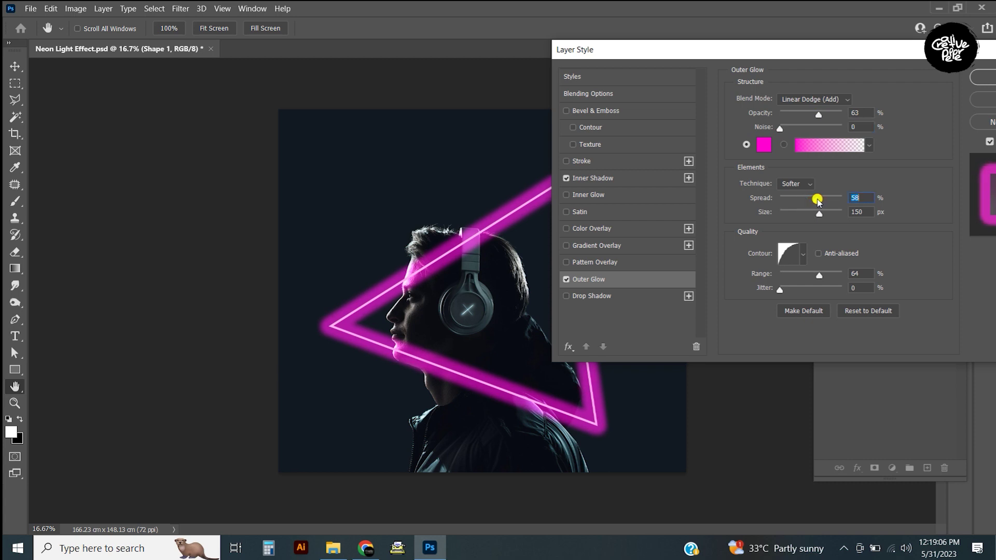
pyautogui.moveTo(818, 213); pyautogui.dragTo(813, 210)
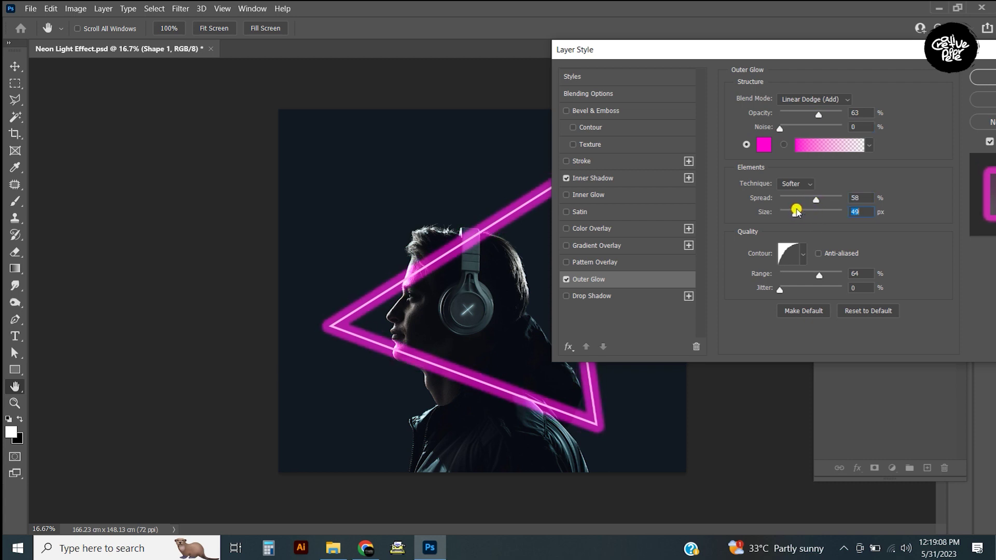
pyautogui.moveTo(813, 201); pyautogui.dragTo(799, 201)
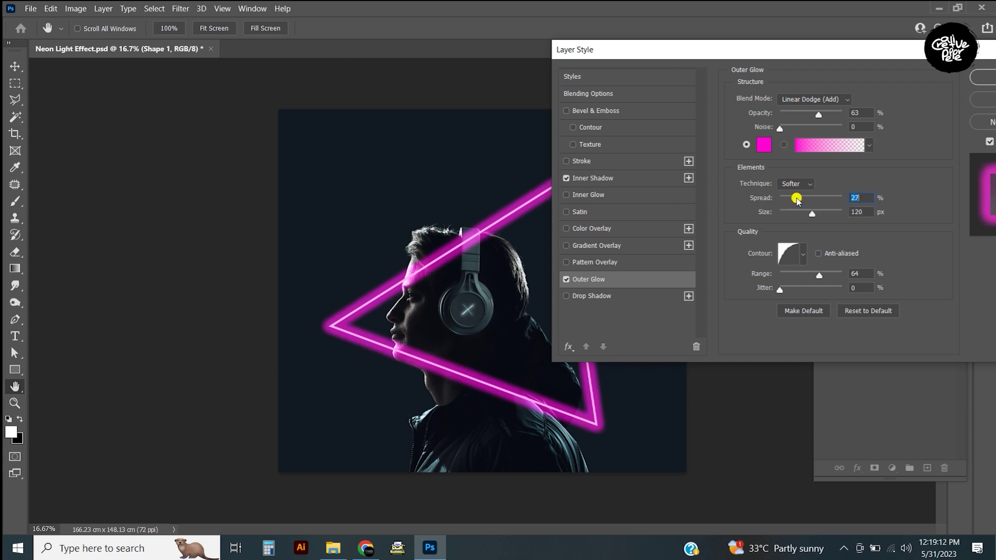
pyautogui.click(803, 254)
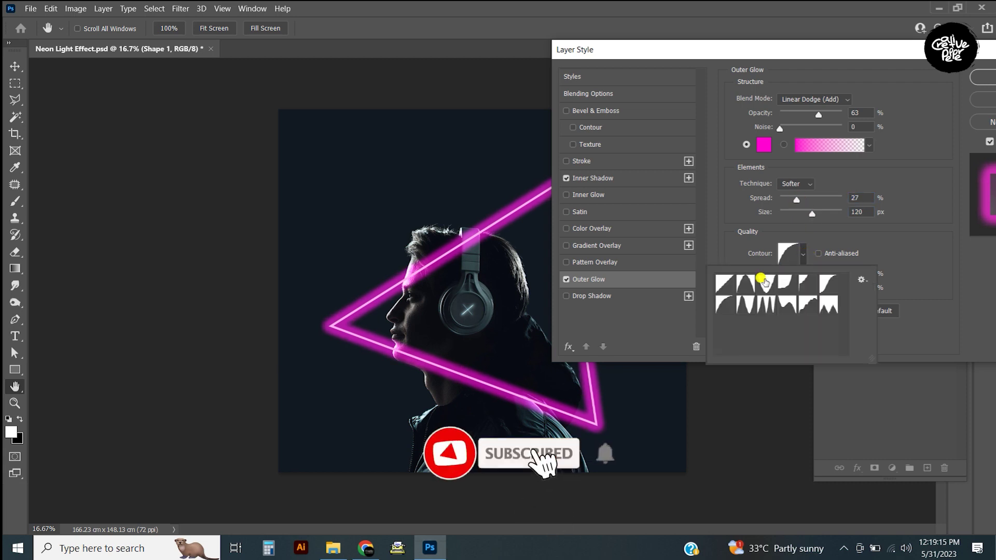
# Try the glow Contour presets and settle on the plain linear contour.
pyautogui.click(745, 284)
pyautogui.click(766, 285)
pyautogui.click(786, 284)
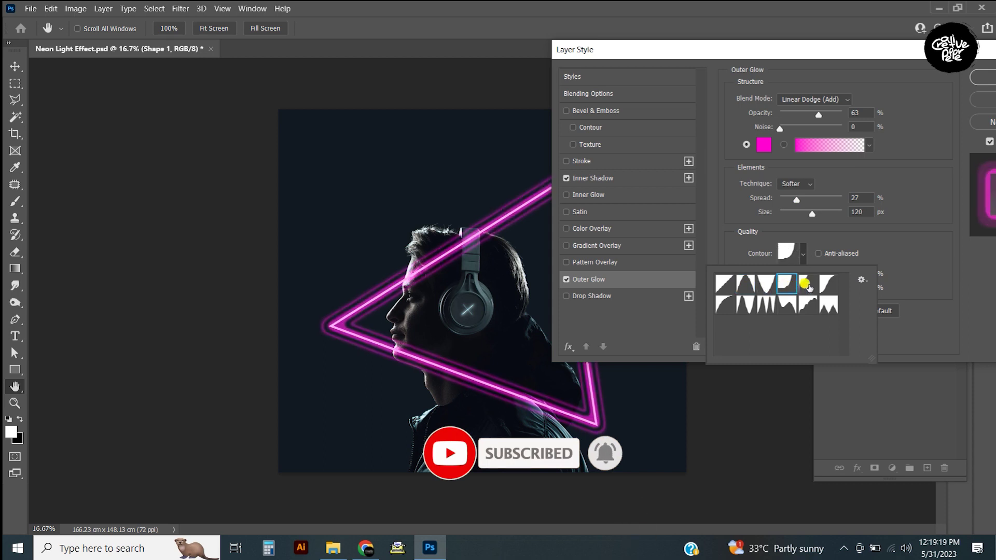
pyautogui.click(805, 285)
pyautogui.click(827, 284)
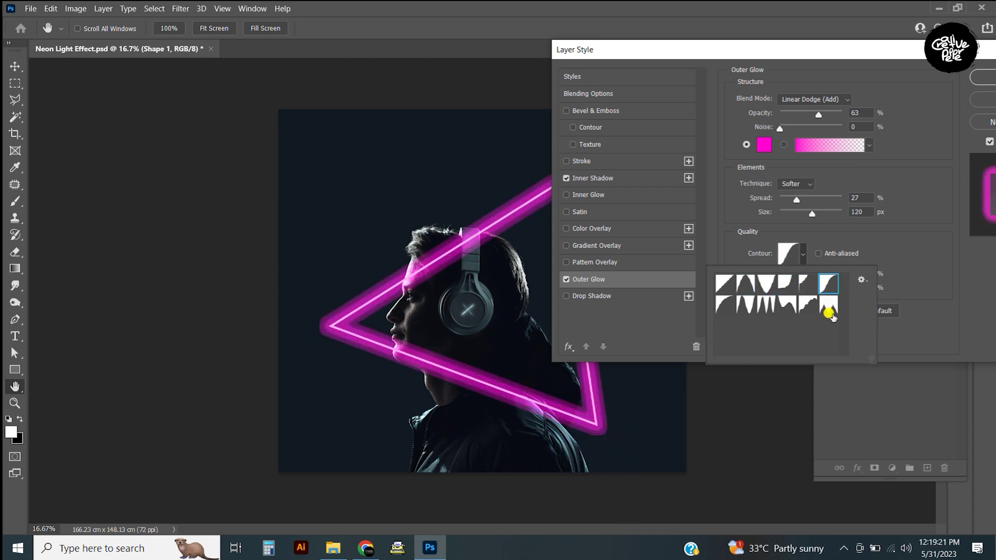
pyautogui.click(830, 308)
pyautogui.click(808, 305)
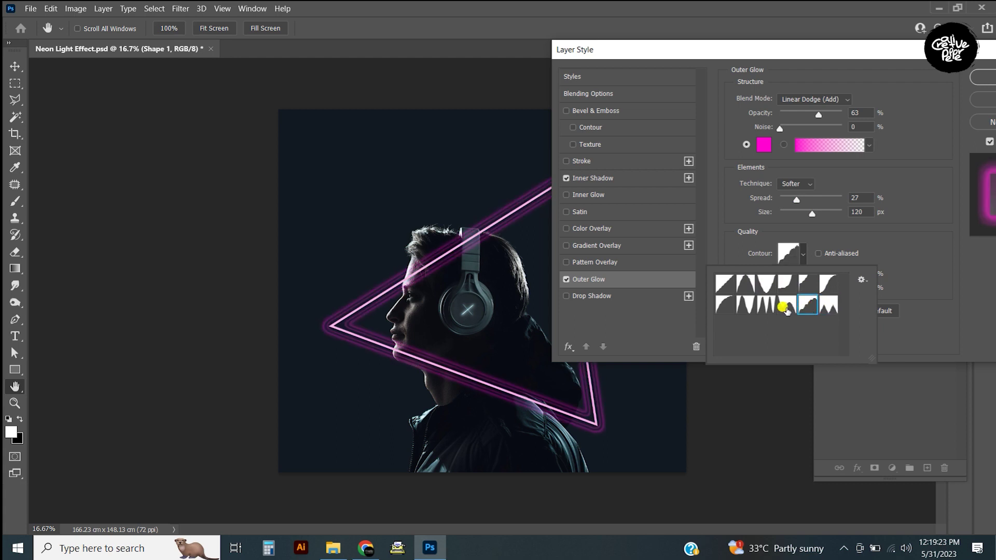
pyautogui.click(787, 306)
pyautogui.click(767, 308)
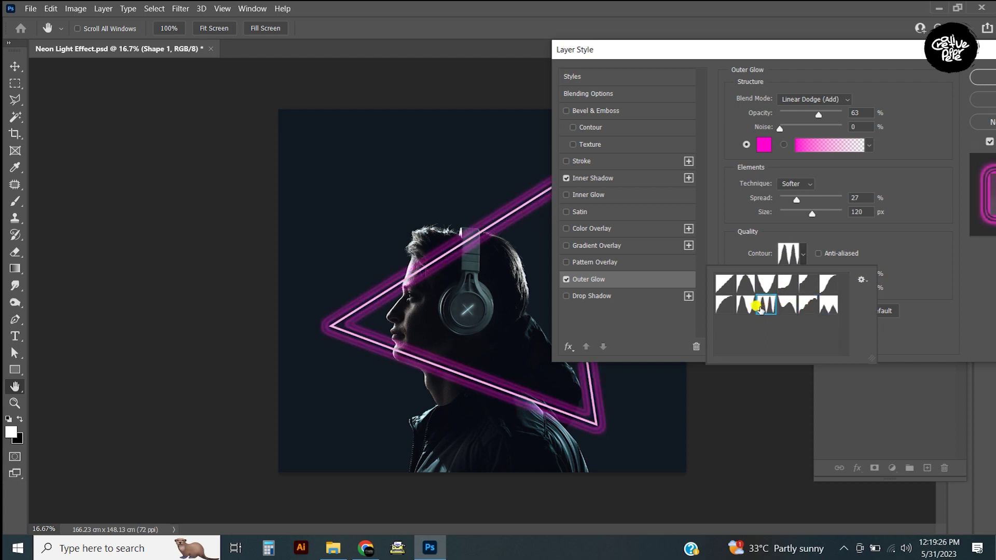
pyautogui.click(746, 306)
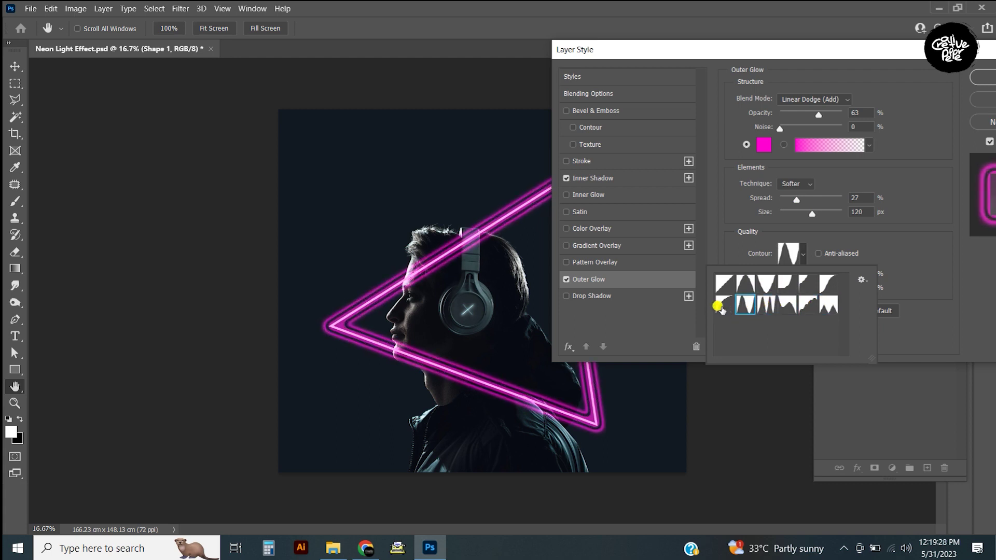
pyautogui.click(722, 306)
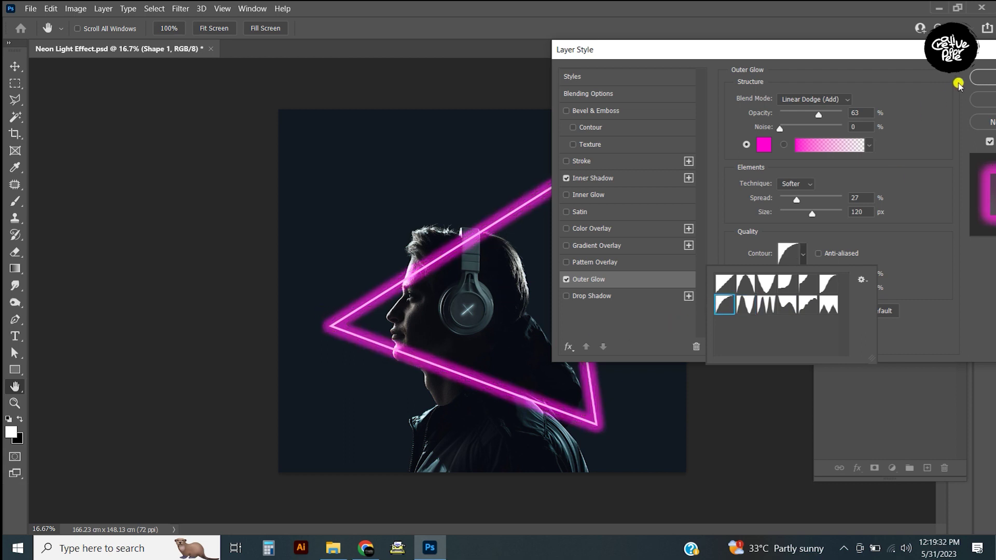
# Commit the inner shadow and outer glow styles to Shape 1.
pyautogui.click(959, 85)
pyautogui.moveTo(958, 49); pyautogui.dragTo(687, 51)
pyautogui.click(738, 79)
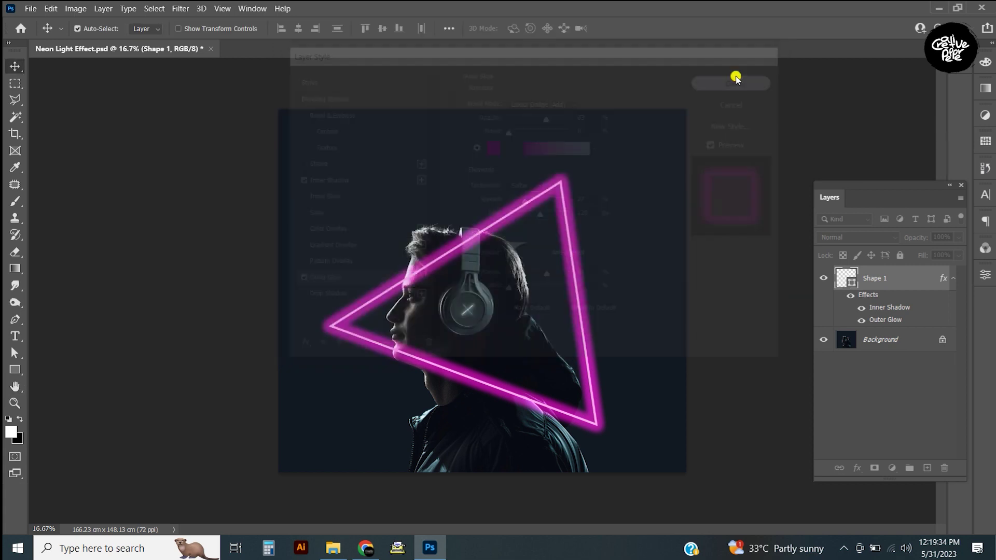
# Select the man with Select > Subject and use it as Shape 1's layer mask.
pyautogui.click(919, 341)
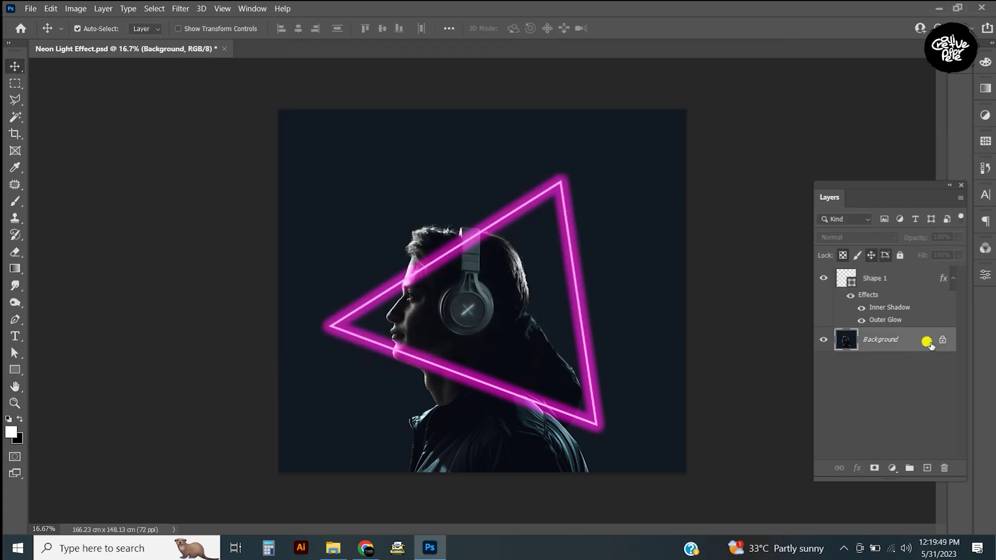
pyautogui.click(154, 8)
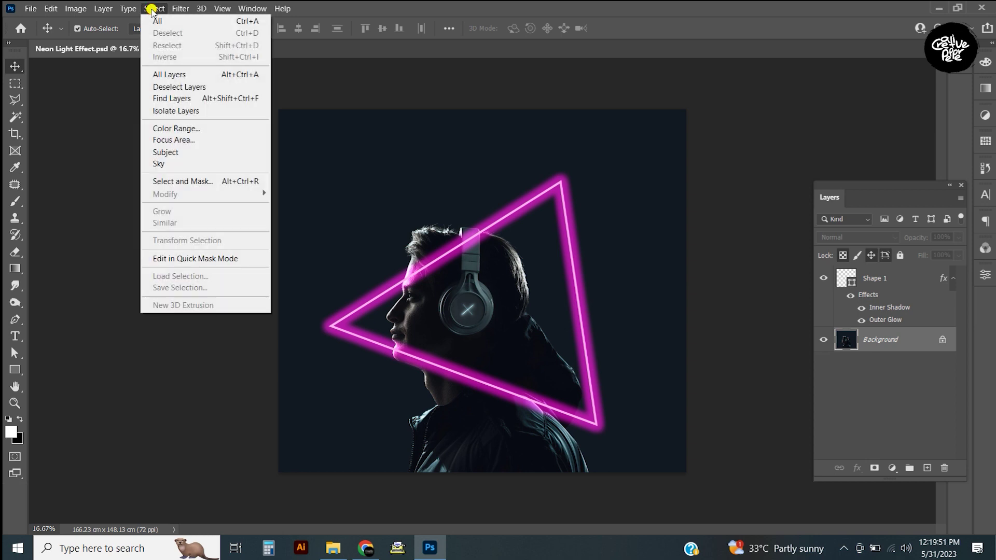
pyautogui.click(237, 153)
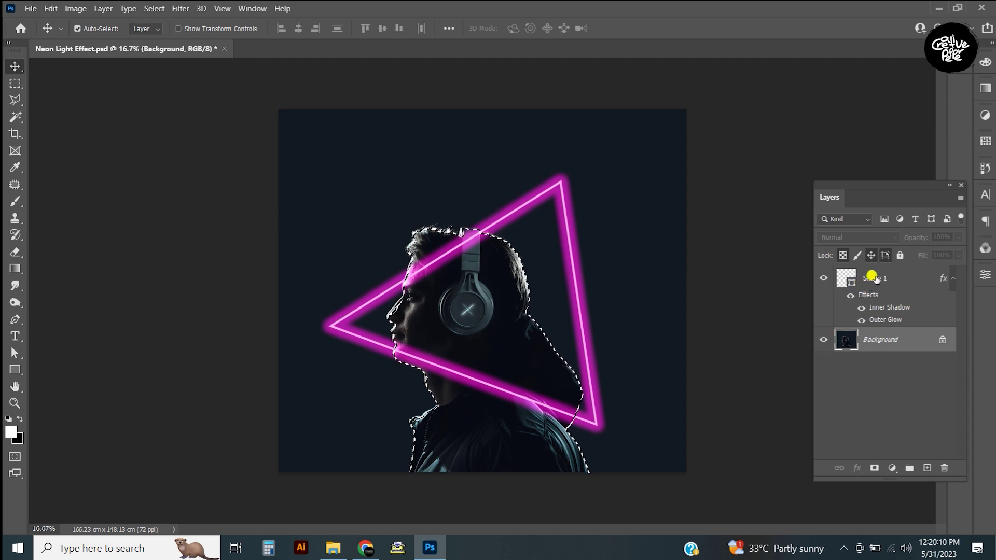
pyautogui.click(901, 279)
pyautogui.click(876, 469)
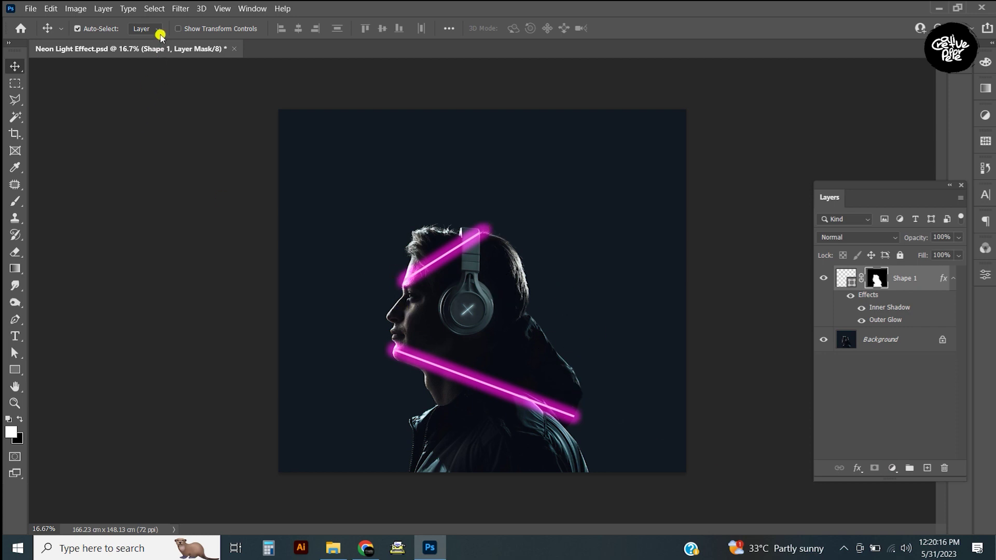
# Invert Shape 1's mask so the triangle passes behind the man, testing and undoing a move.
pyautogui.click(75, 9)
pyautogui.moveTo(95, 39)
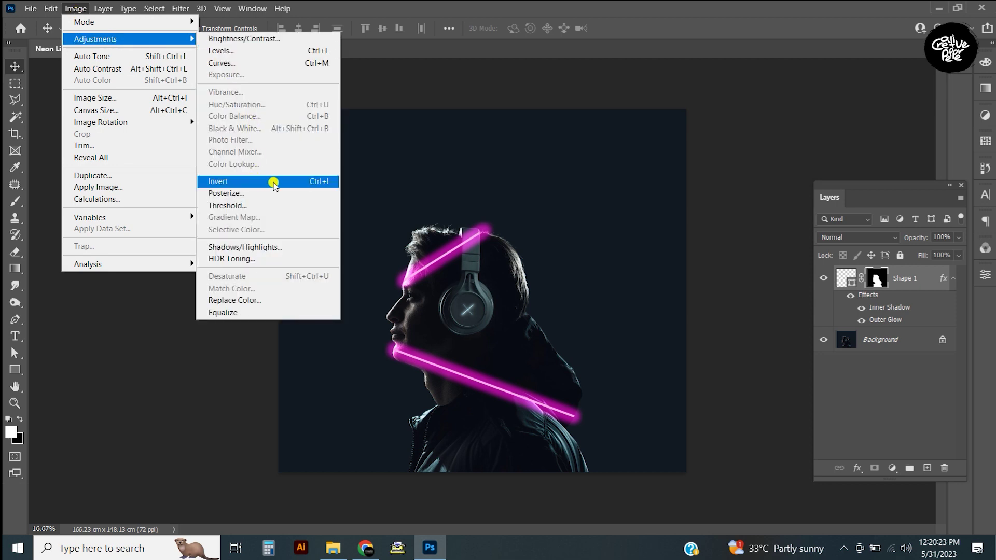
pyautogui.click(272, 183)
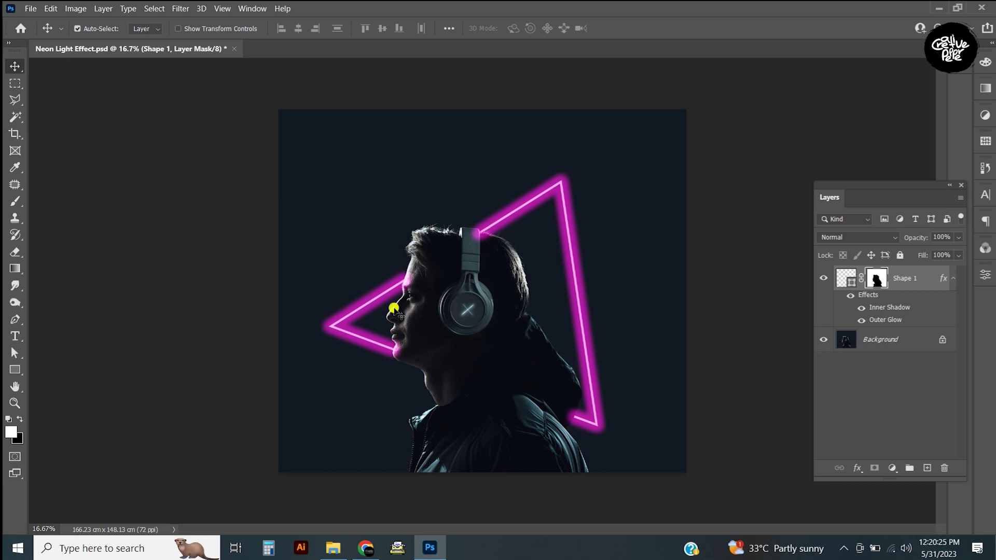
pyautogui.moveTo(560, 184); pyautogui.dragTo(564, 213)
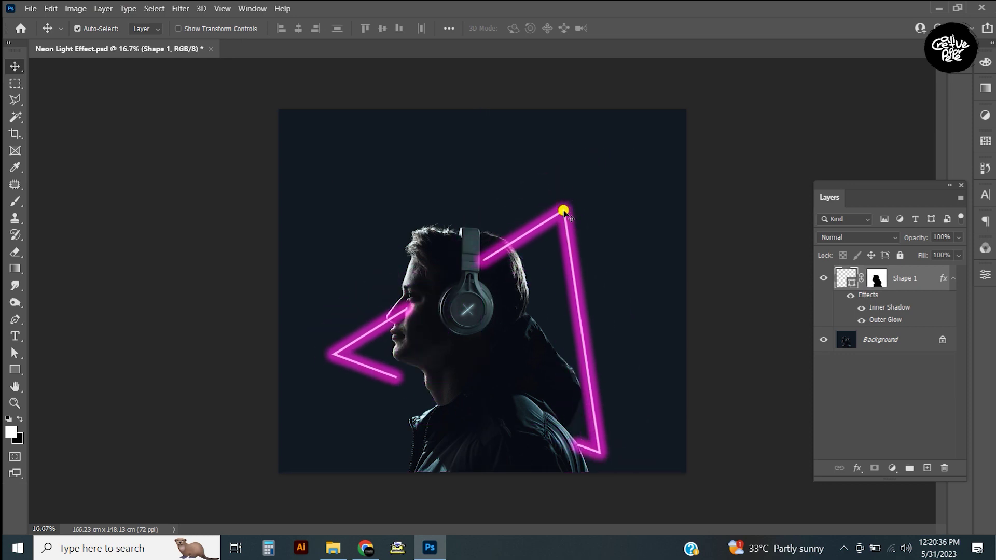
pyautogui.hotkey('ctrl', 'z')
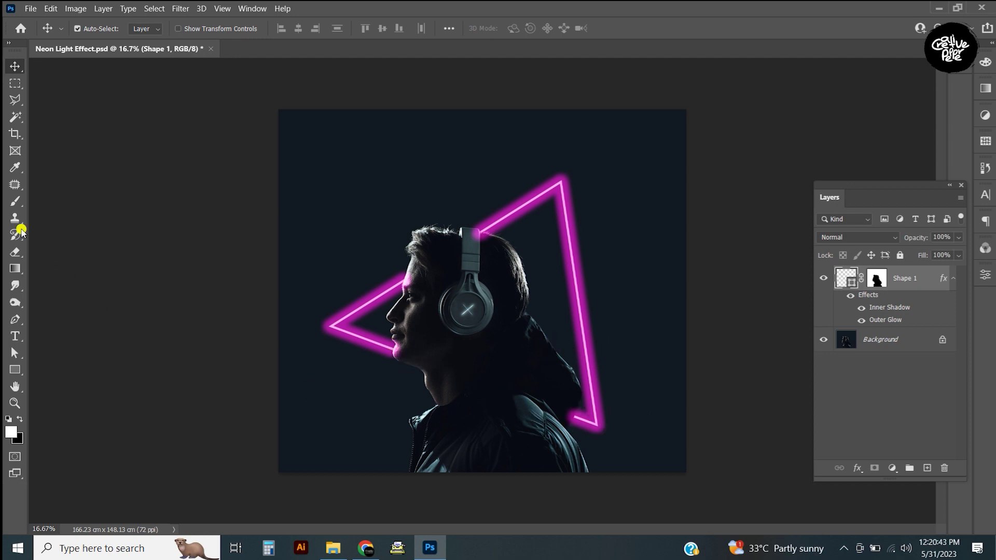
pyautogui.click(14, 202)
# Paint on Shape 1's mask with the Brush to reveal the neon line in front of the chin.
pyautogui.rightClick(14, 202)
pyautogui.click(99, 200)
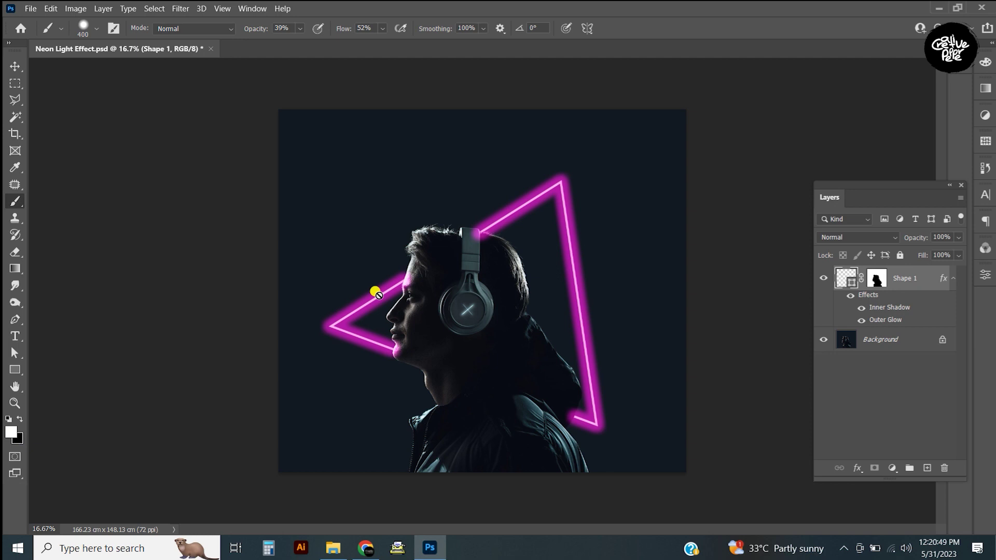
pyautogui.click(876, 280)
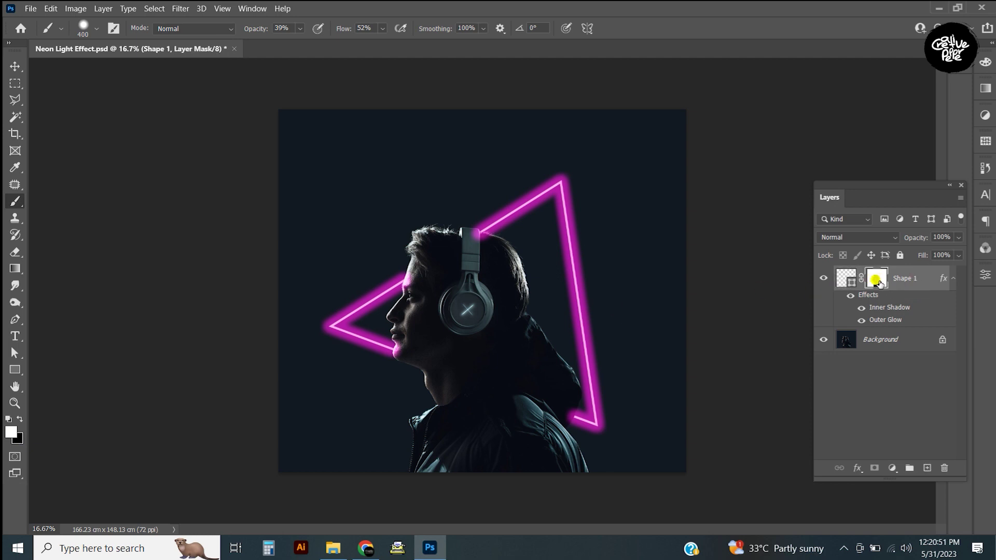
pyautogui.moveTo(433, 361)
pyautogui.mouseDown()
pyautogui.moveTo(397, 355)
pyautogui.moveTo(456, 389)
pyautogui.moveTo(620, 438)
pyautogui.moveTo(428, 374)
pyautogui.moveTo(591, 429)
pyautogui.moveTo(487, 400)
pyautogui.moveTo(405, 338)
pyautogui.moveTo(395, 354)
pyautogui.moveTo(429, 373)
pyautogui.moveTo(616, 436)
pyautogui.moveTo(339, 344)
pyautogui.moveTo(344, 359)
pyautogui.mouseUp()
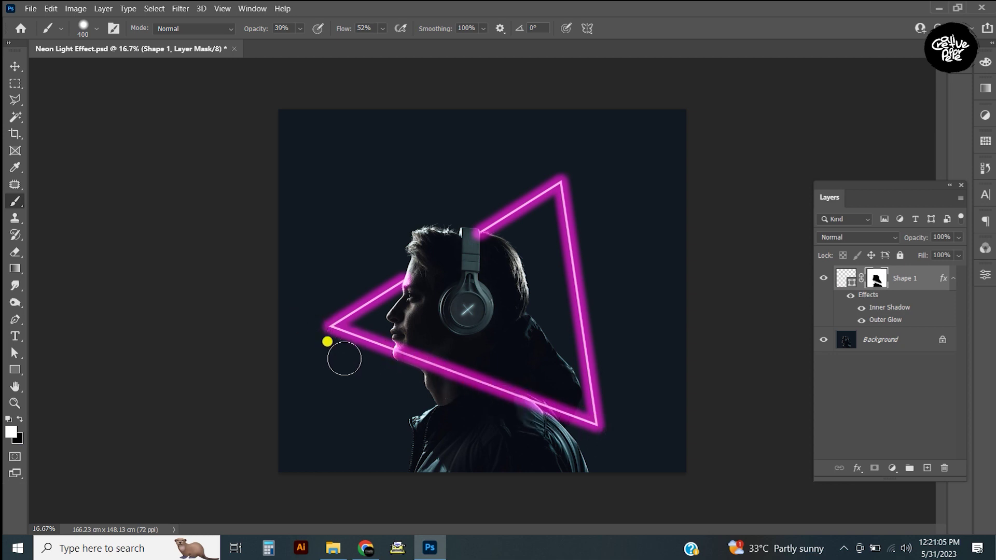
pyautogui.click(14, 66)
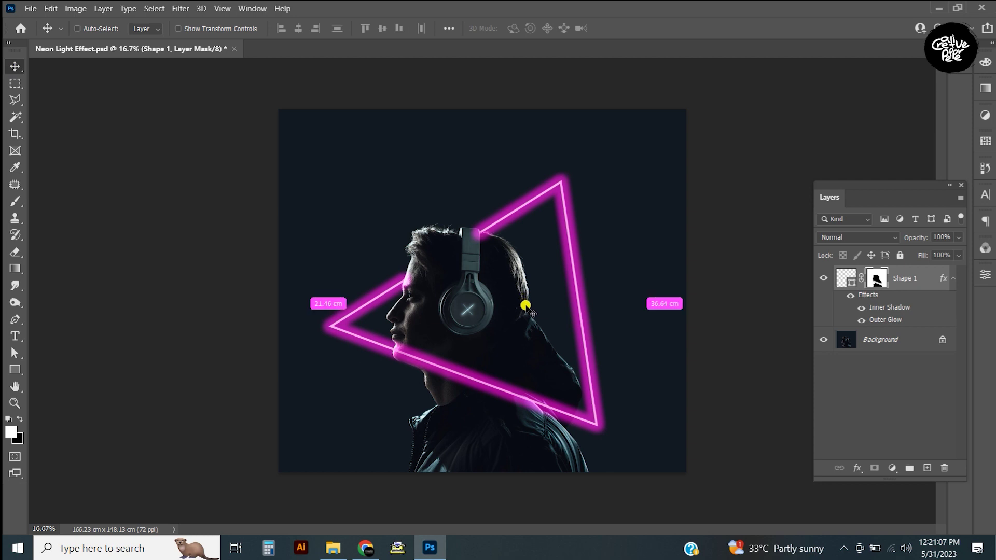
# Duplicate Shape 1 and convert the copy to a smart object for Gaussian Blur.
pyautogui.moveTo(928, 279); pyautogui.dragTo(925, 468)
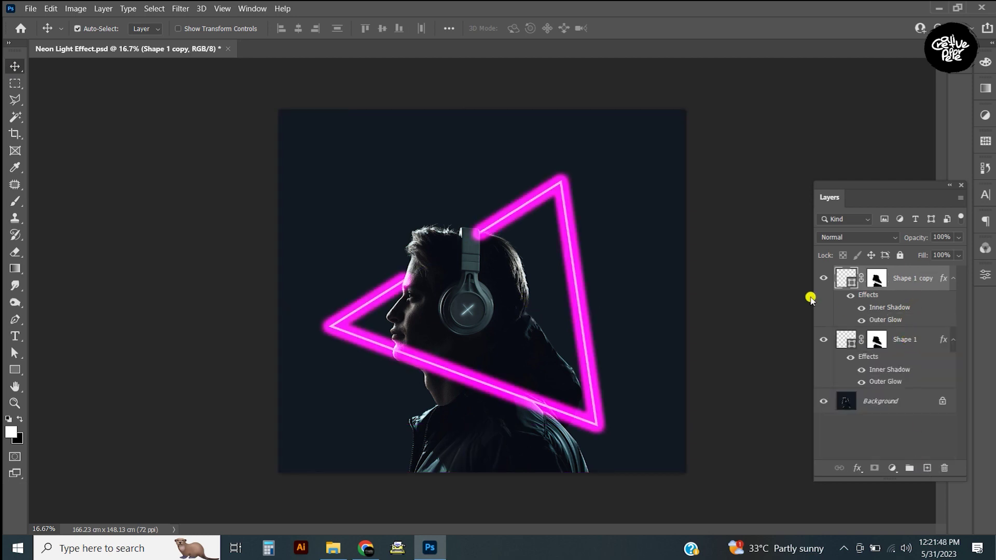
pyautogui.click(180, 8)
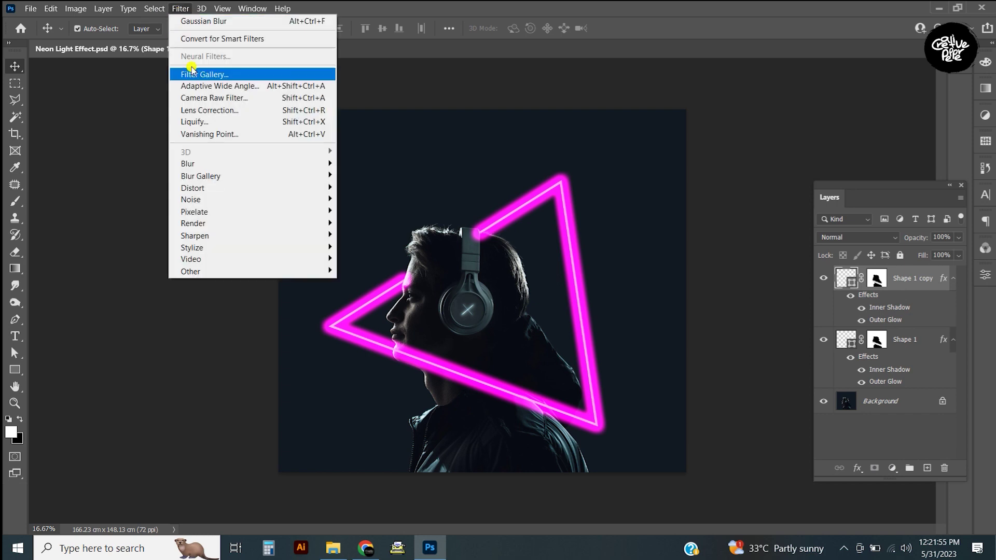
pyautogui.moveTo(187, 163)
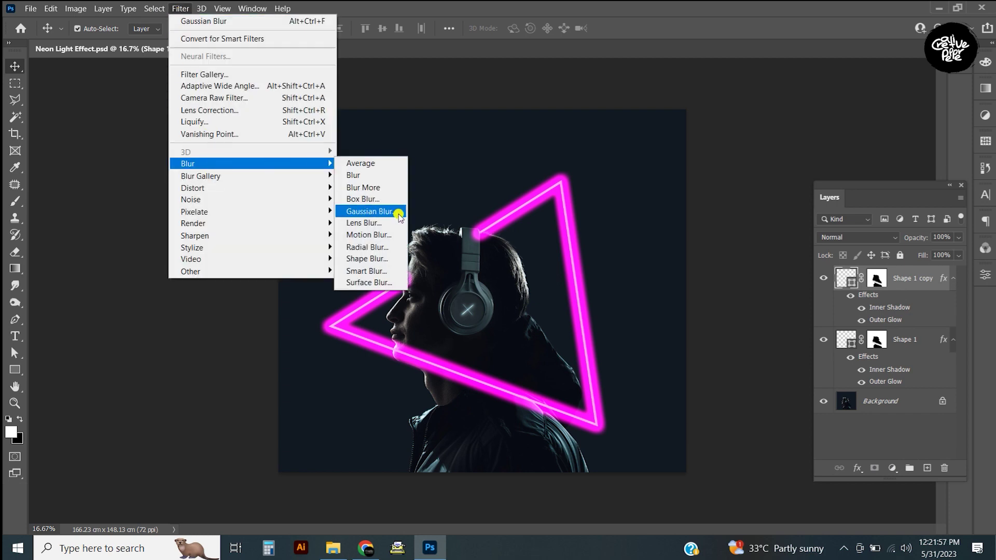
pyautogui.click(402, 213)
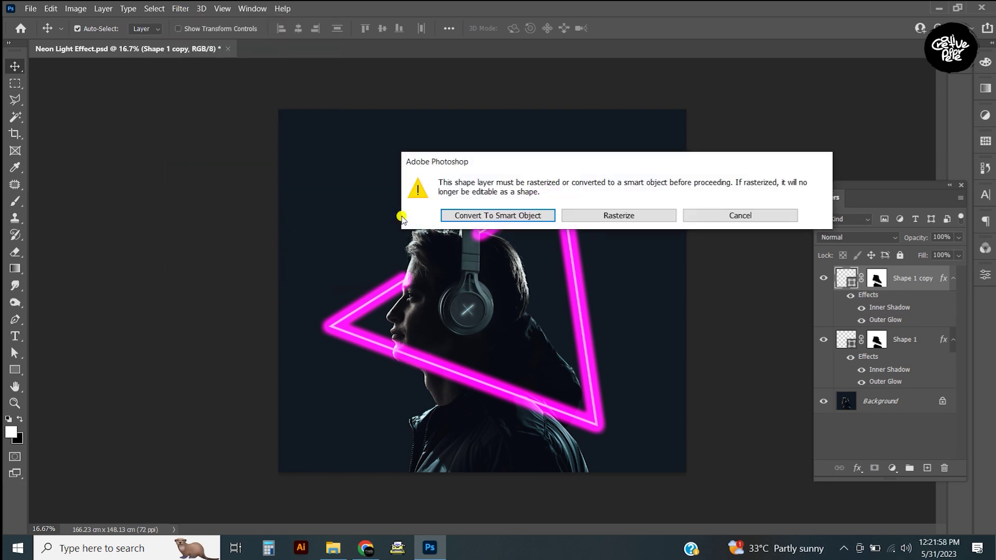
pyautogui.click(510, 215)
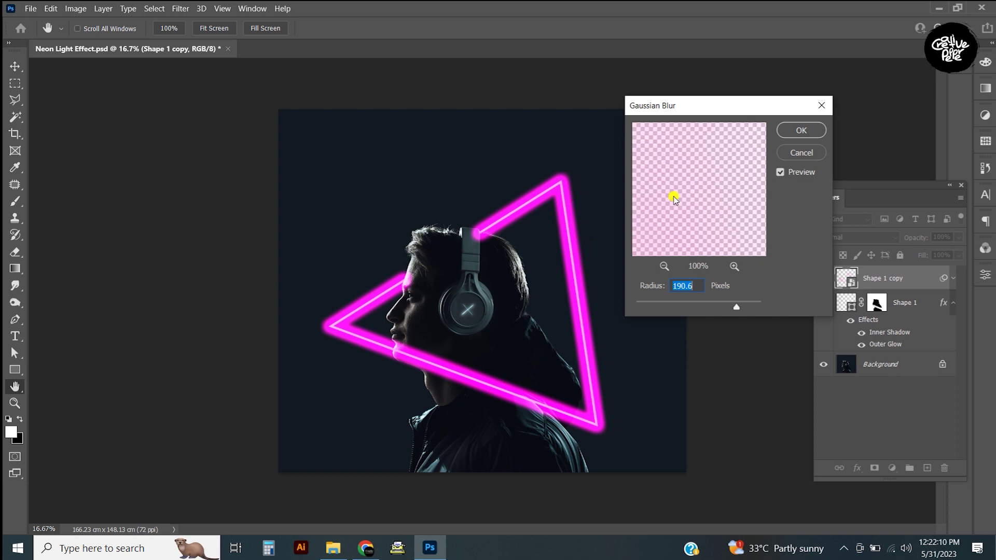
# Blur the Shape 1 copy with a Gaussian Blur radius of about 130 px.
pyautogui.moveTo(724, 106); pyautogui.dragTo(685, 104)
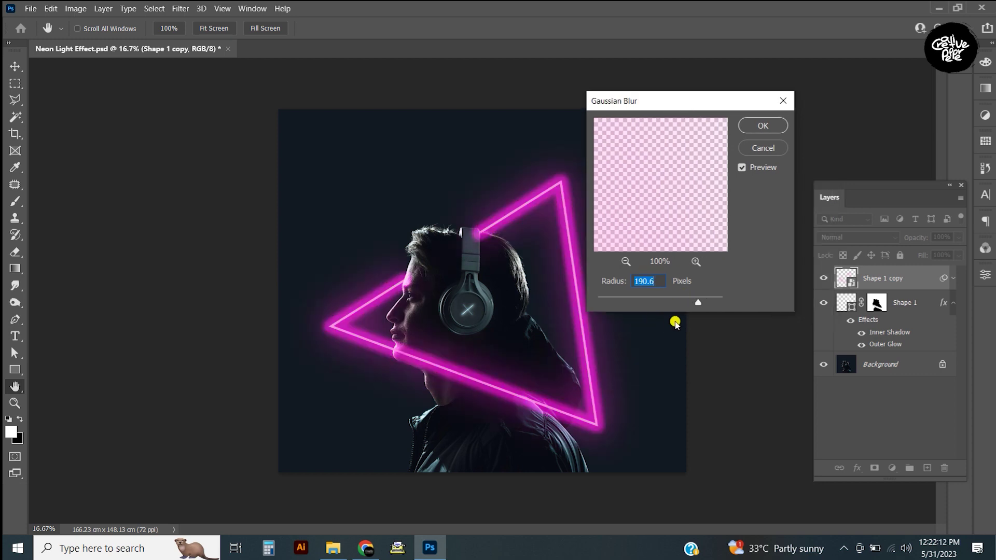
pyautogui.moveTo(697, 303); pyautogui.dragTo(609, 306)
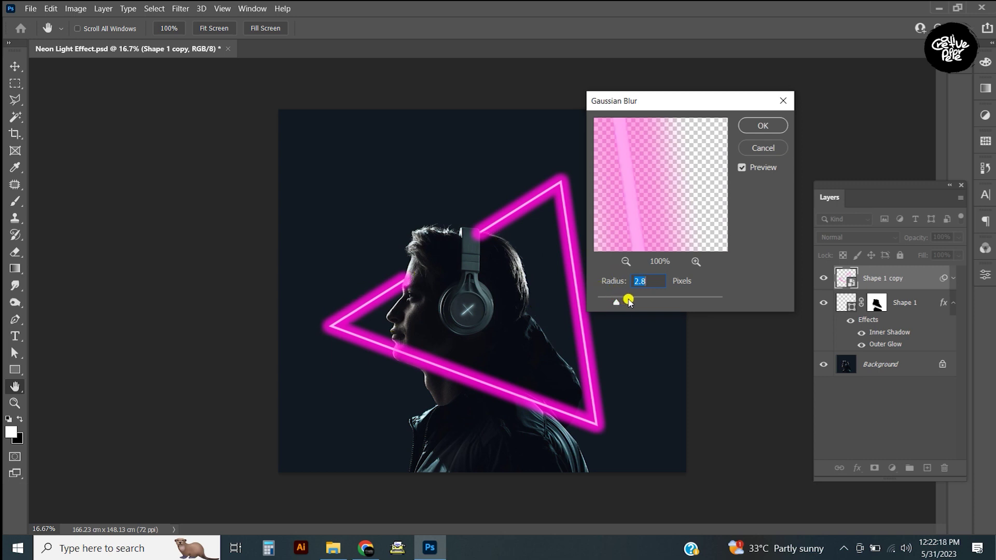
pyautogui.moveTo(617, 305); pyautogui.dragTo(623, 304)
pyautogui.moveTo(635, 301); pyautogui.dragTo(666, 301)
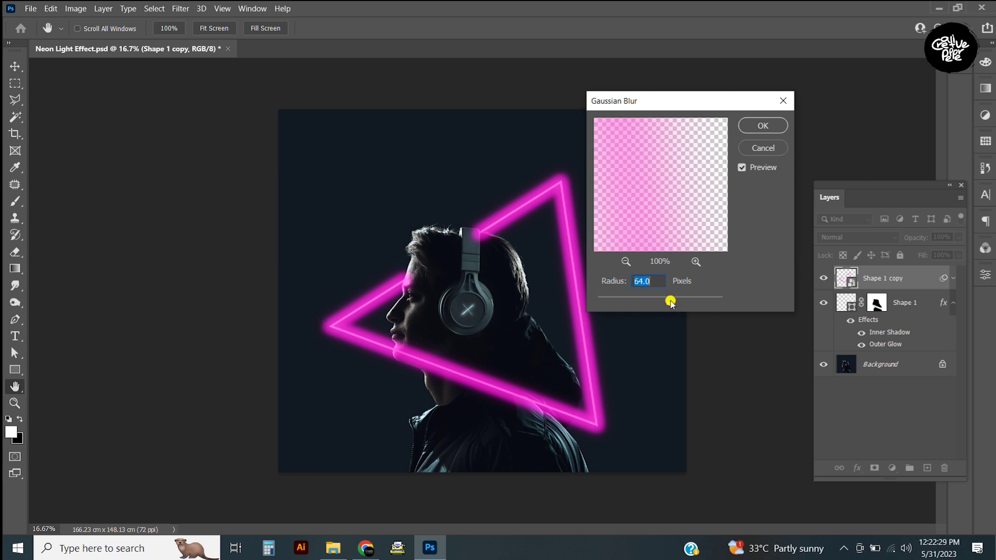
pyautogui.moveTo(672, 302); pyautogui.dragTo(685, 302)
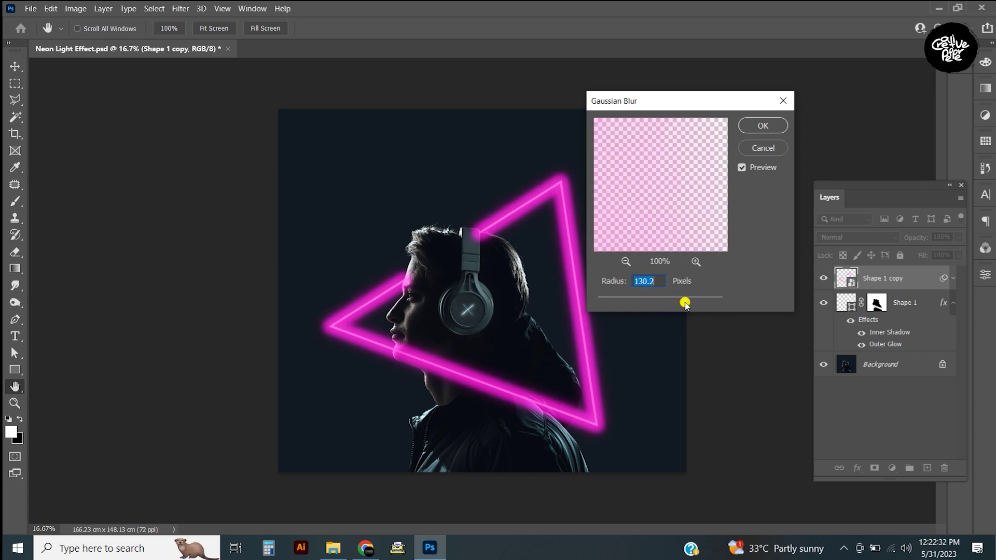
pyautogui.click(763, 126)
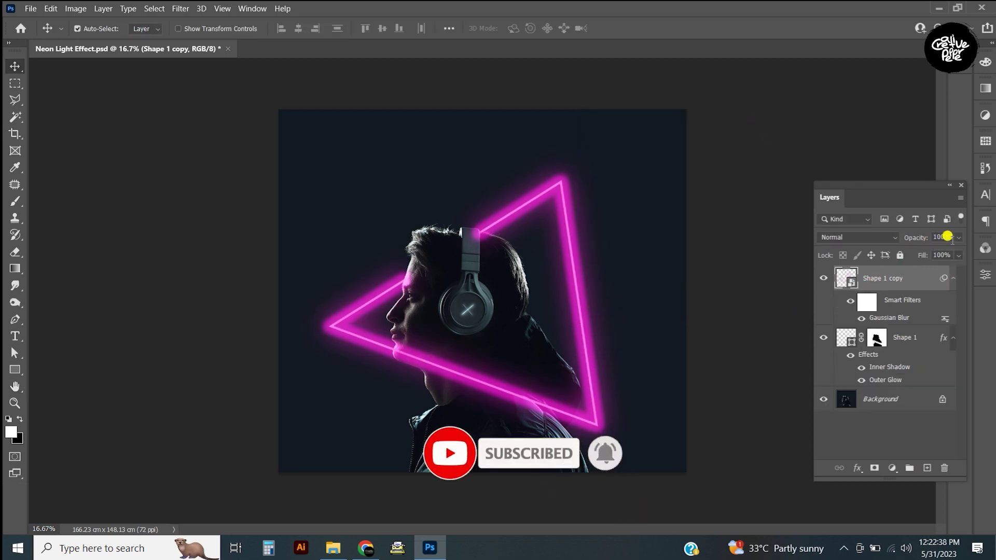
# Set the Shape 1 copy to 55% opacity with Linear Dodge (Add) blending.
pyautogui.click(962, 241)
pyautogui.moveTo(959, 254); pyautogui.dragTo(924, 256)
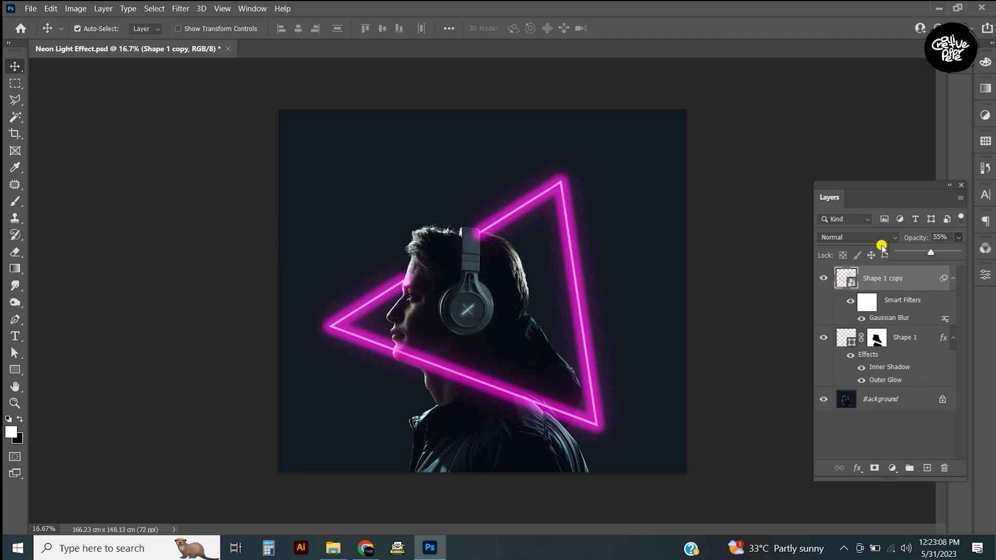
pyautogui.click(896, 239)
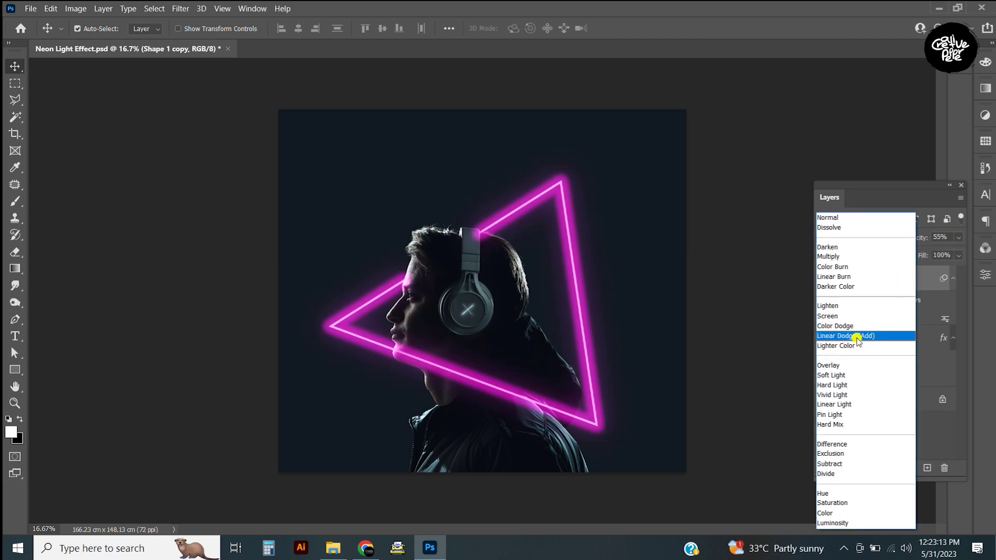
pyautogui.click(897, 337)
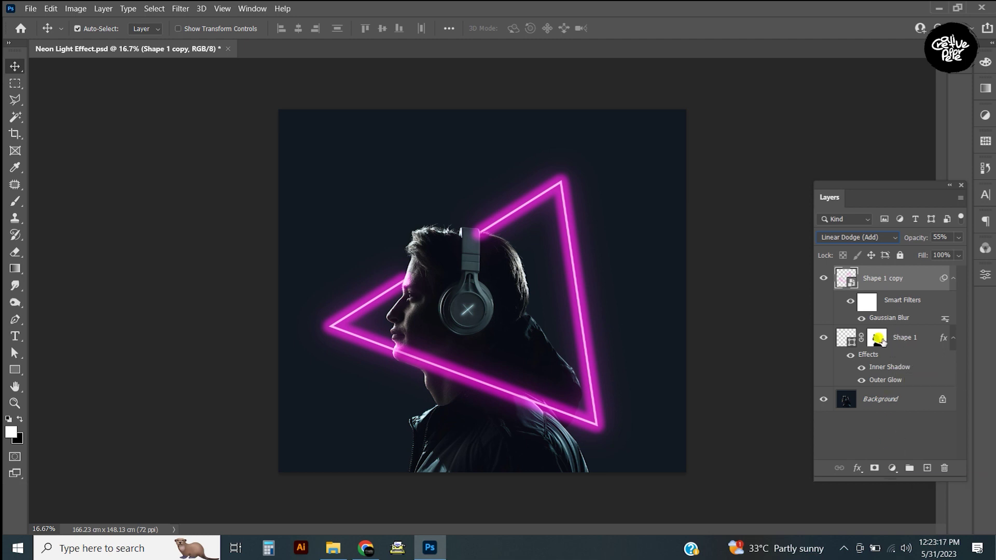
pyautogui.click(883, 342)
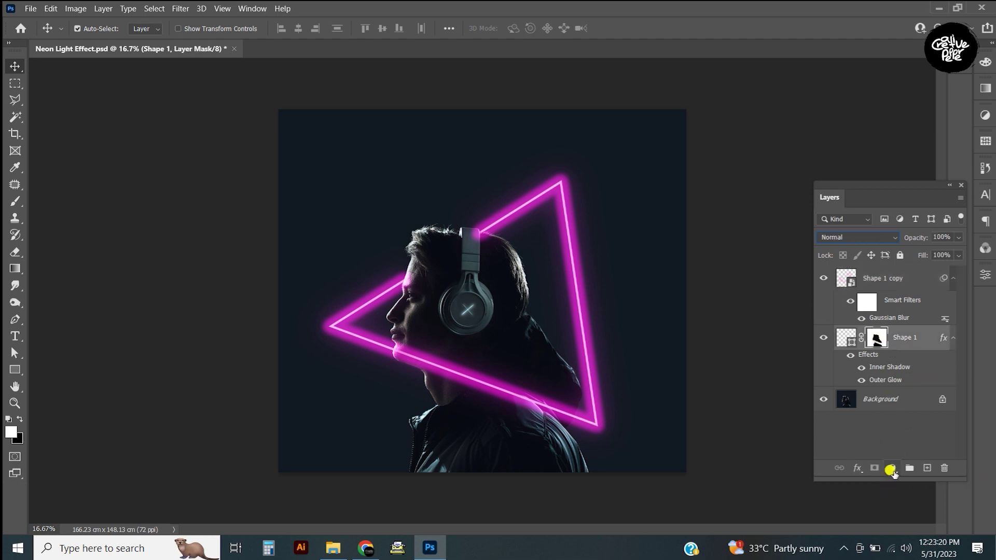
# Add a colorized Hue/Saturation adjustment layer that tints the whole image pink-magenta.
pyautogui.click(892, 469)
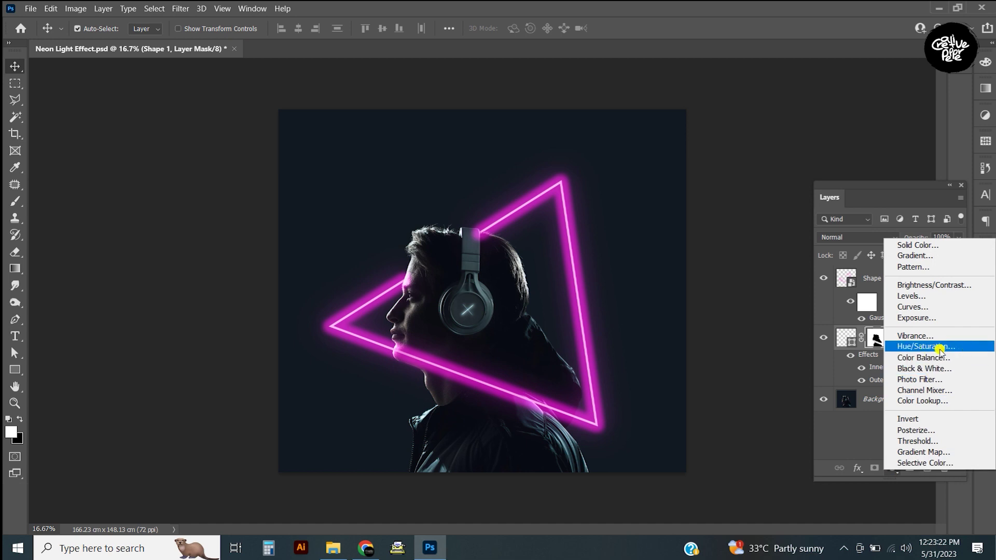
pyautogui.click(978, 347)
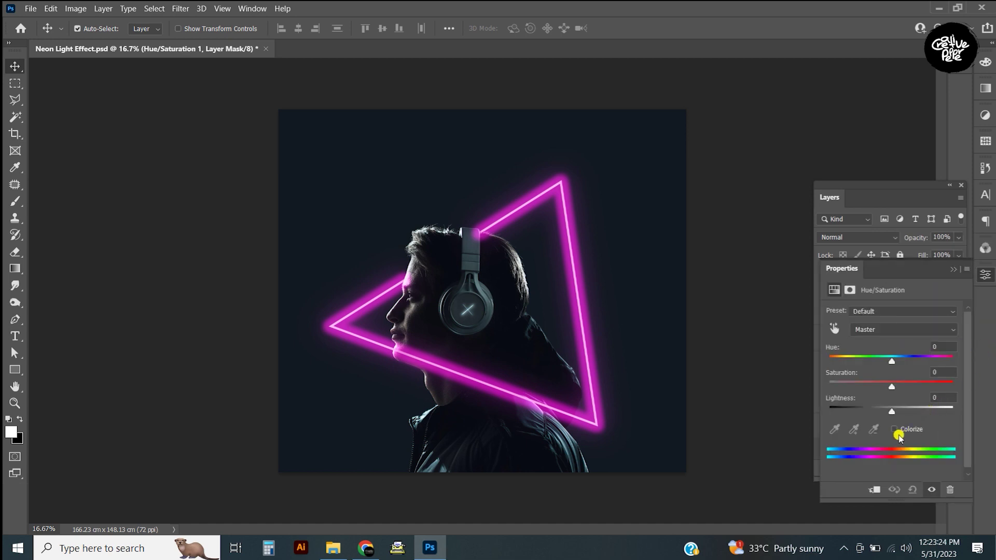
pyautogui.click(894, 430)
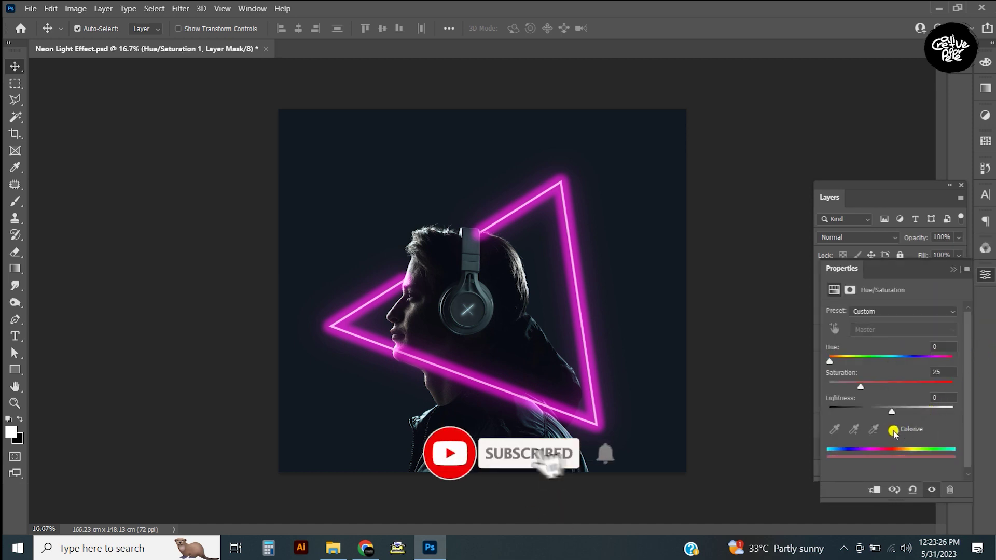
pyautogui.moveTo(829, 361); pyautogui.dragTo(924, 359)
pyautogui.moveTo(861, 387)
pyautogui.mouseDown()
pyautogui.moveTo(937, 384)
pyautogui.moveTo(939, 363)
pyautogui.mouseUp()
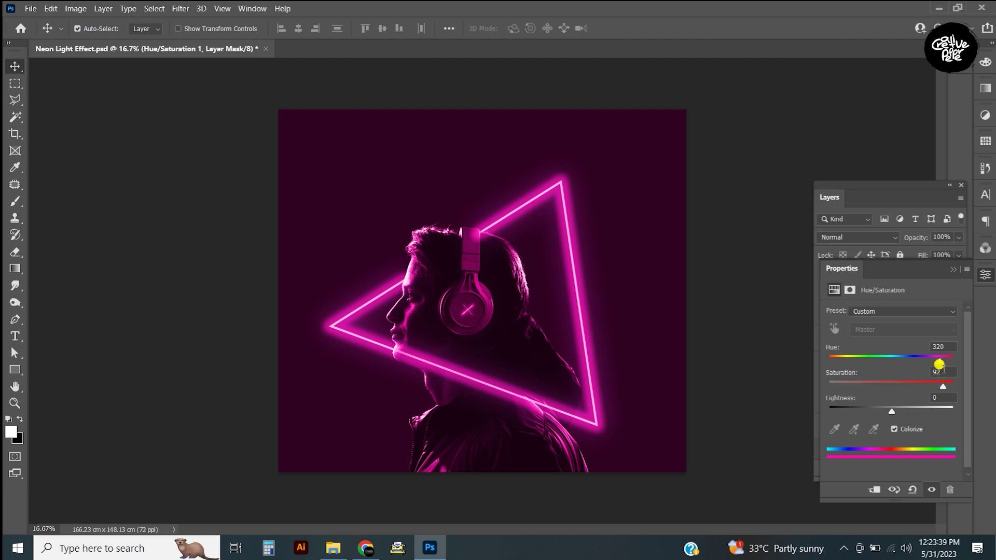
pyautogui.moveTo(948, 362)
pyautogui.mouseDown()
pyautogui.moveTo(828, 356)
pyautogui.moveTo(951, 359)
pyautogui.moveTo(925, 382)
pyautogui.moveTo(944, 383)
pyautogui.moveTo(940, 364)
pyautogui.mouseUp()
# Fine-tune the tint to Hue 320, Saturation 87 and Lightness +3.
pyautogui.moveTo(892, 412)
pyautogui.mouseDown()
pyautogui.moveTo(841, 407)
pyautogui.moveTo(925, 408)
pyautogui.moveTo(904, 395)
pyautogui.moveTo(834, 407)
pyautogui.moveTo(893, 416)
pyautogui.mouseUp()
pyautogui.moveTo(943, 360); pyautogui.dragTo(938, 387)
pyautogui.moveTo(893, 411); pyautogui.dragTo(894, 411)
pyautogui.moveTo(938, 387); pyautogui.dragTo(936, 386)
pyautogui.moveTo(939, 360); pyautogui.dragTo(941, 359)
pyautogui.click(954, 269)
pyautogui.click(911, 278)
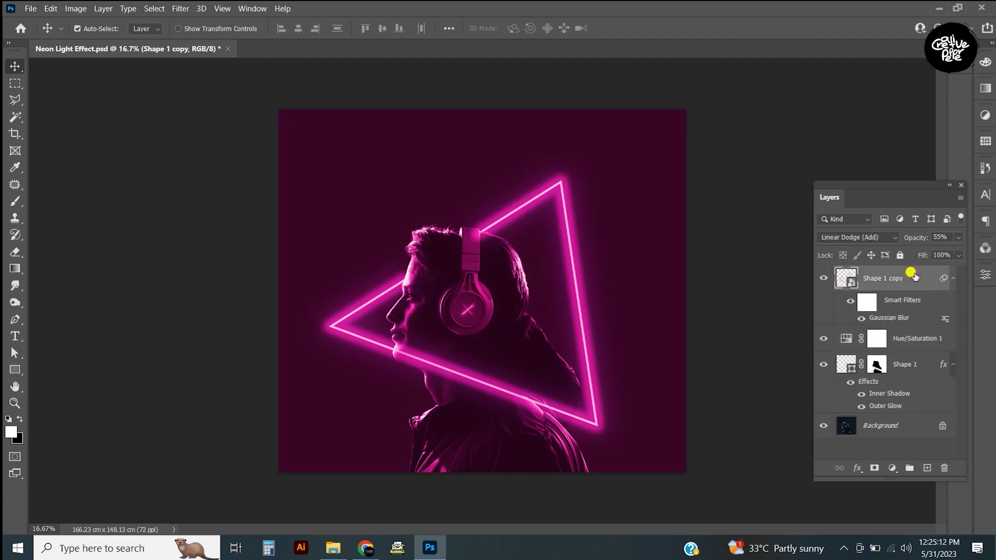
# Group Shape 1 copy, Hue/Saturation 1 and Shape 1 into Group 1.
pyautogui.keyDown('shift'); pyautogui.click(912, 338); pyautogui.keyUp('shift')
pyautogui.keyDown('shift'); pyautogui.click(906, 366); pyautogui.keyUp('shift')
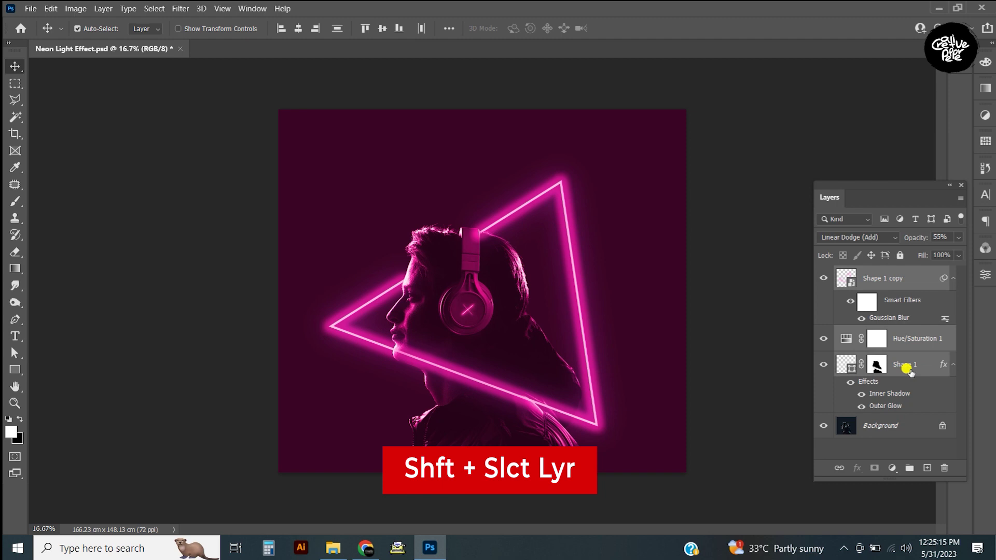
pyautogui.click(909, 469)
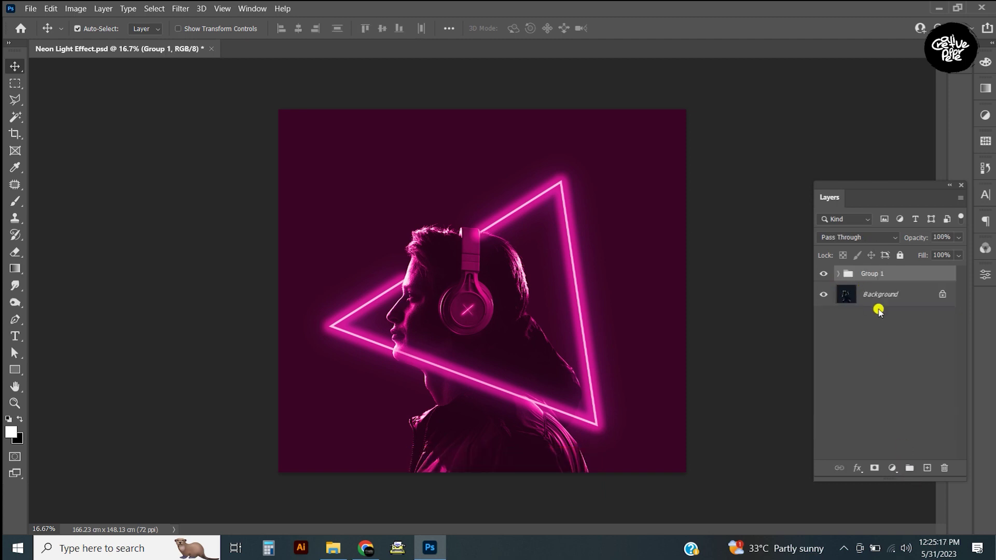
# Toggle Group 1's visibility to compare before and after, leaving the neon visible.
pyautogui.click(824, 274)
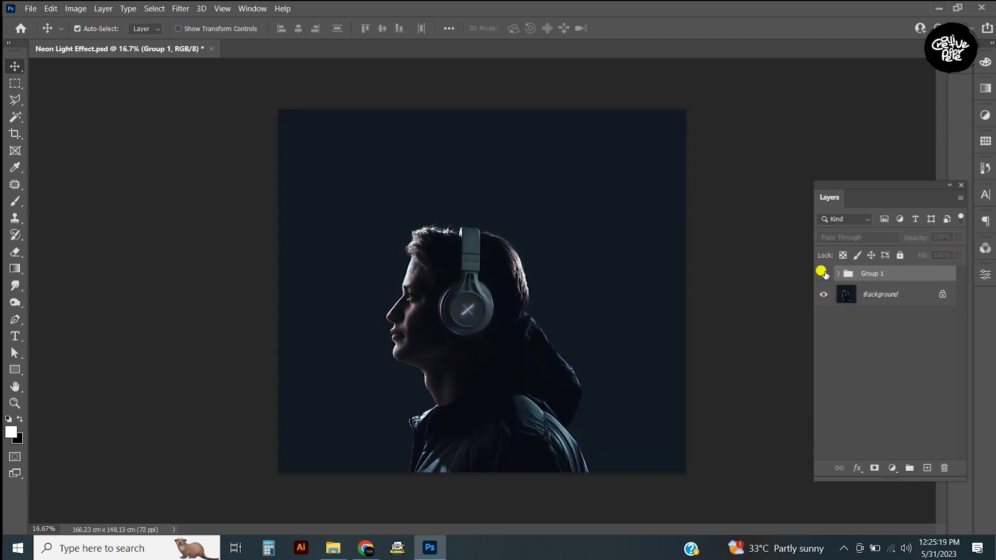
pyautogui.click(824, 274)
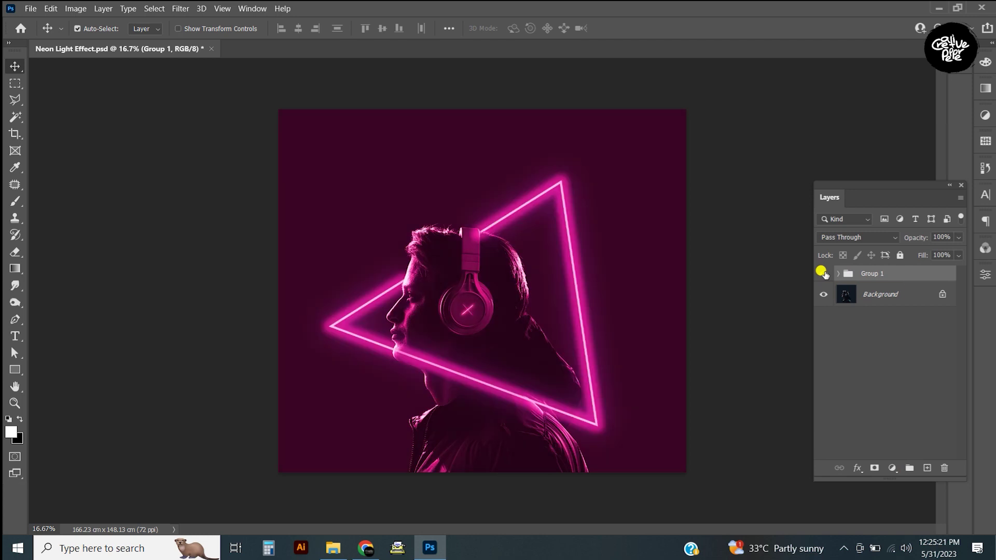
pyautogui.click(824, 273)
pyautogui.click(824, 274)
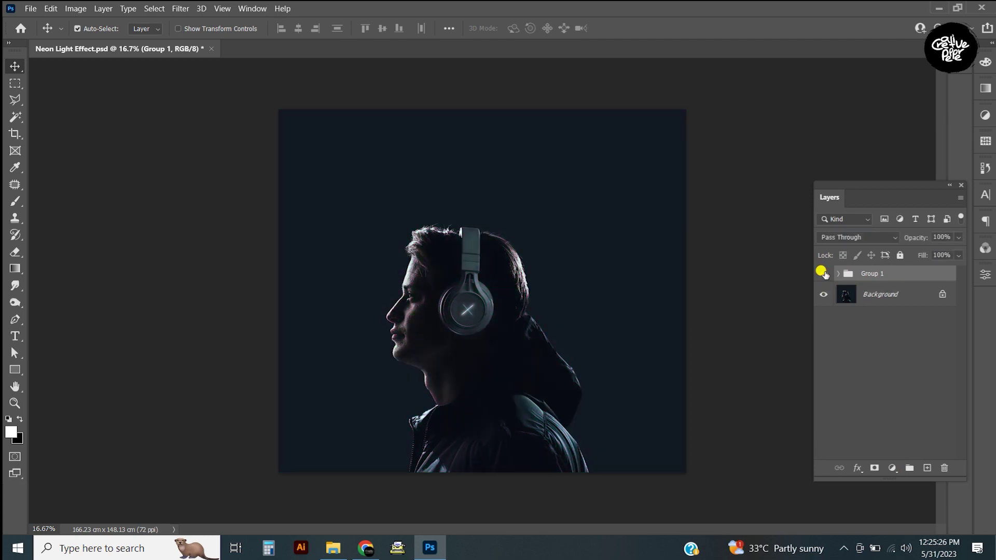
pyautogui.click(824, 274)
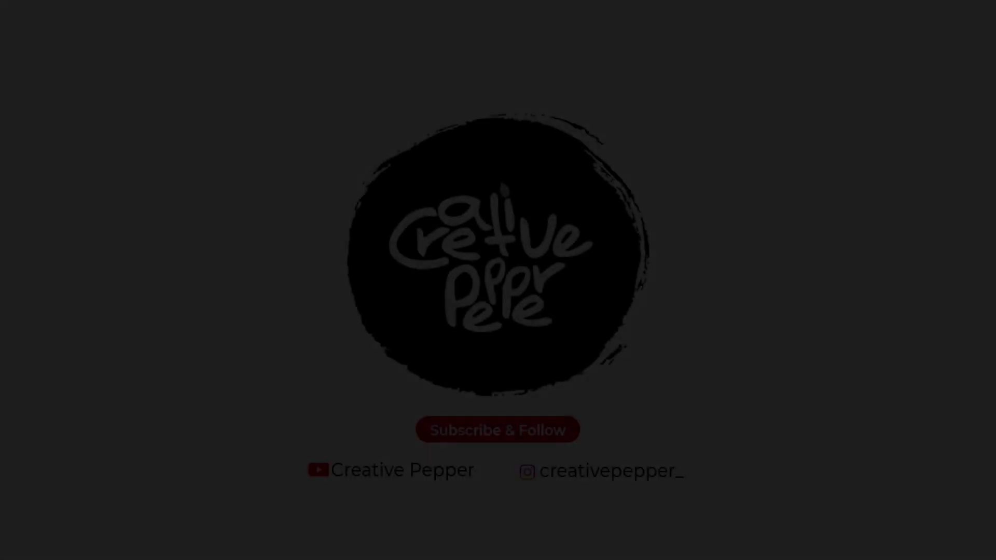